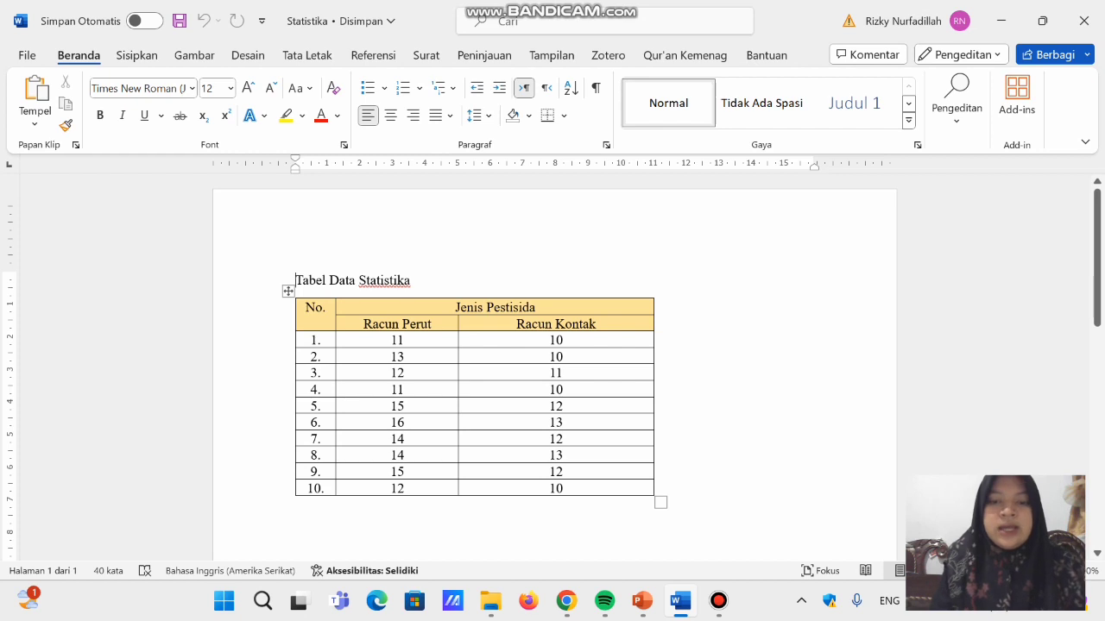
Step: Start IBM SPSS Statistics 26 and dismiss its welcome dialog to reach the empty data editor
mouse_move(604, 601)
mouse_move(566, 601)
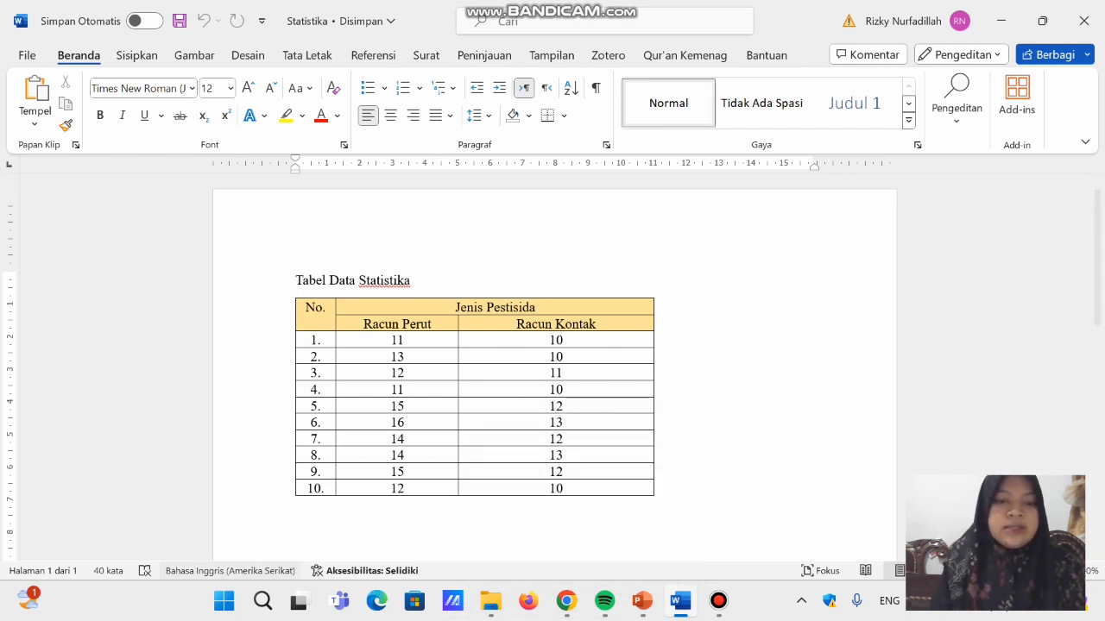
click(224, 601)
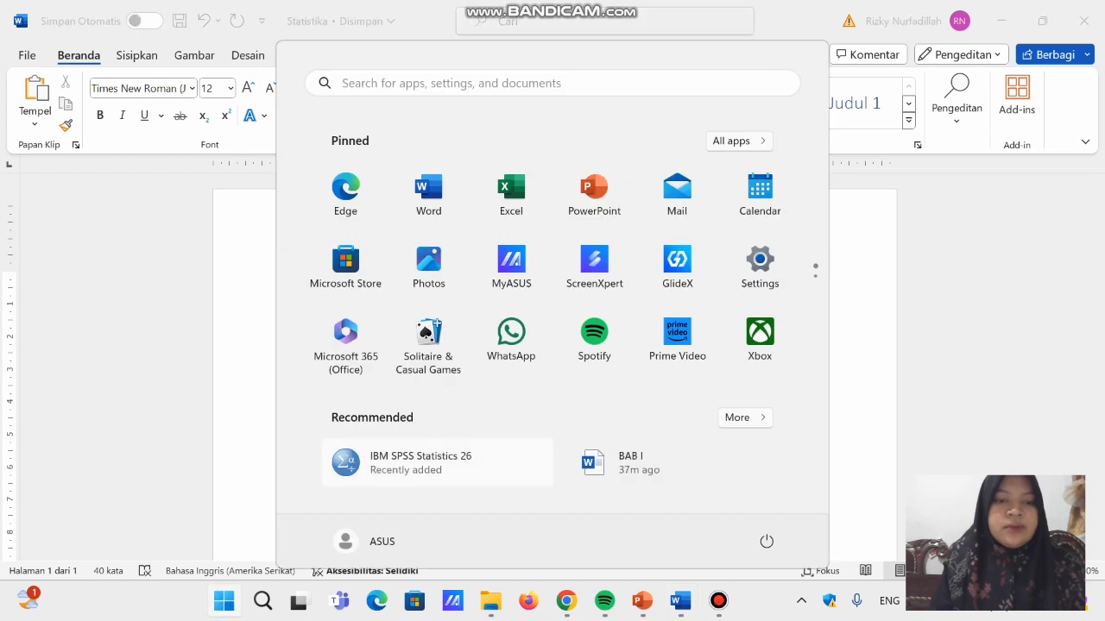
click(420, 462)
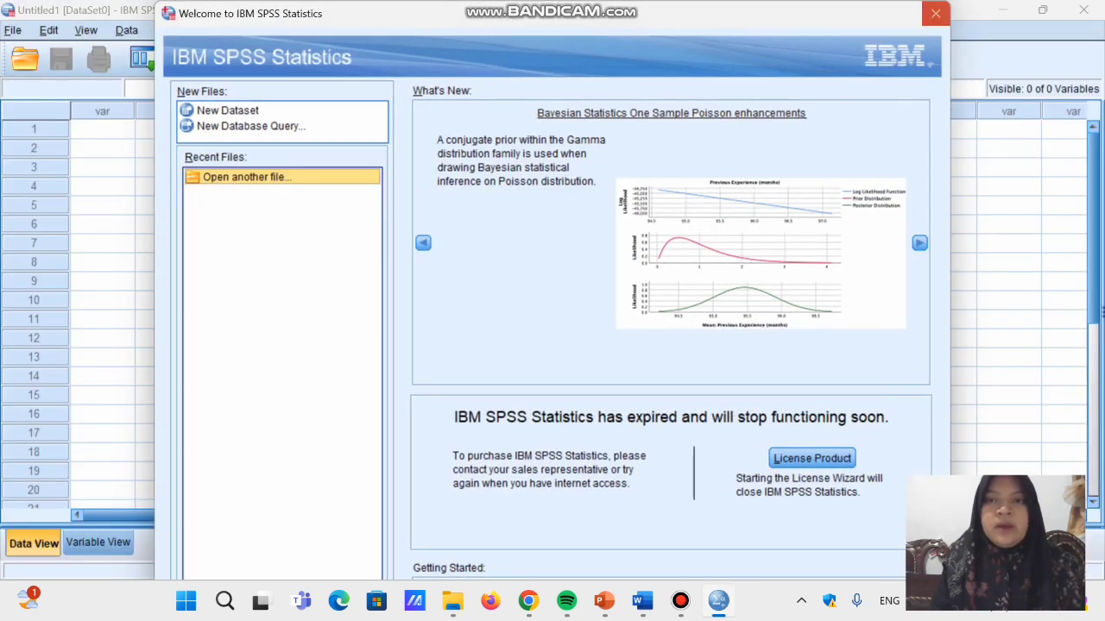
click(935, 13)
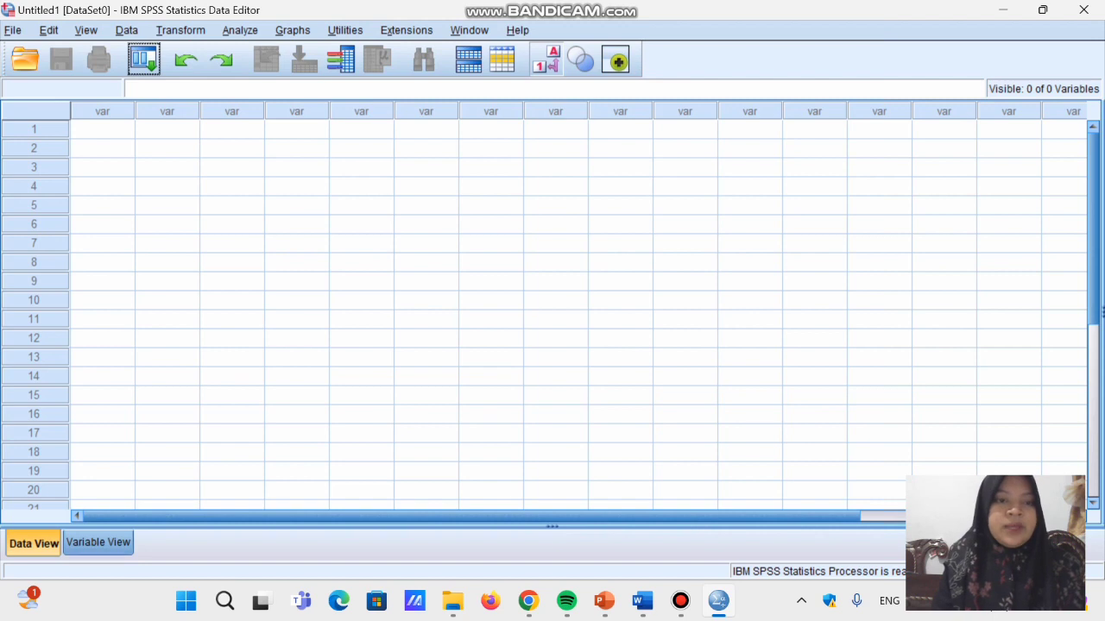
Step: Define two variables named jenis and racun in the first two rows of Variable View
click(98, 542)
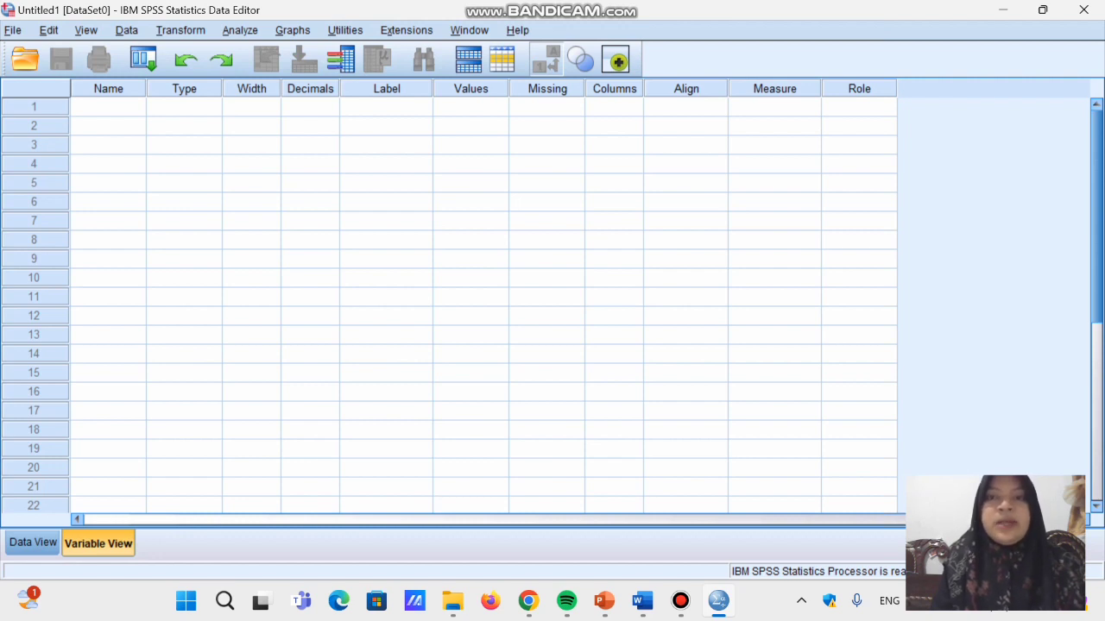
click(108, 107)
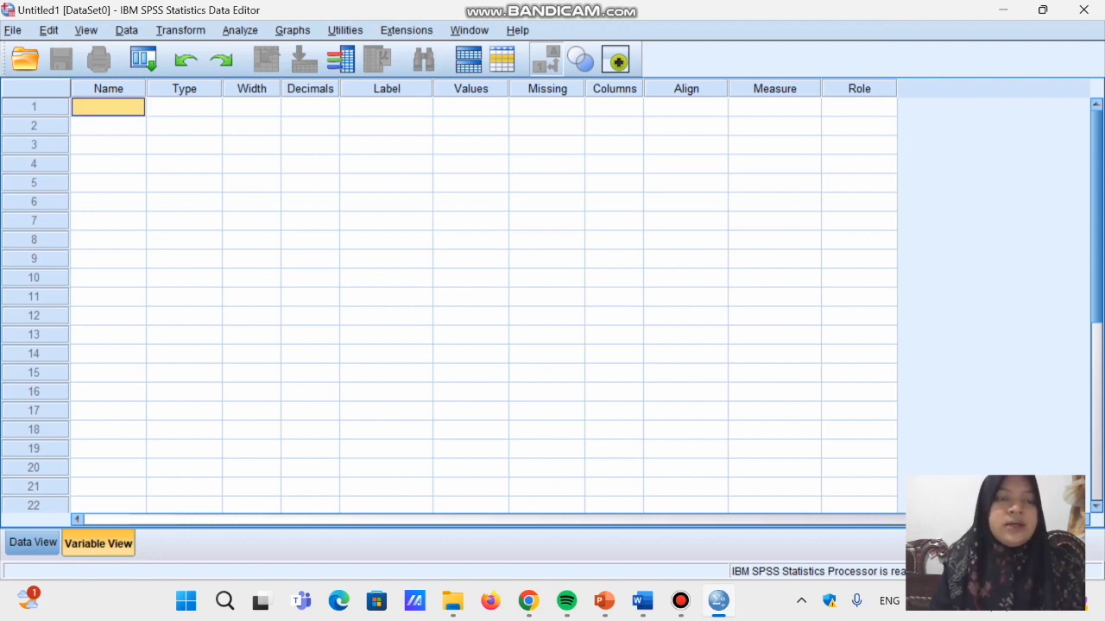
text(j)
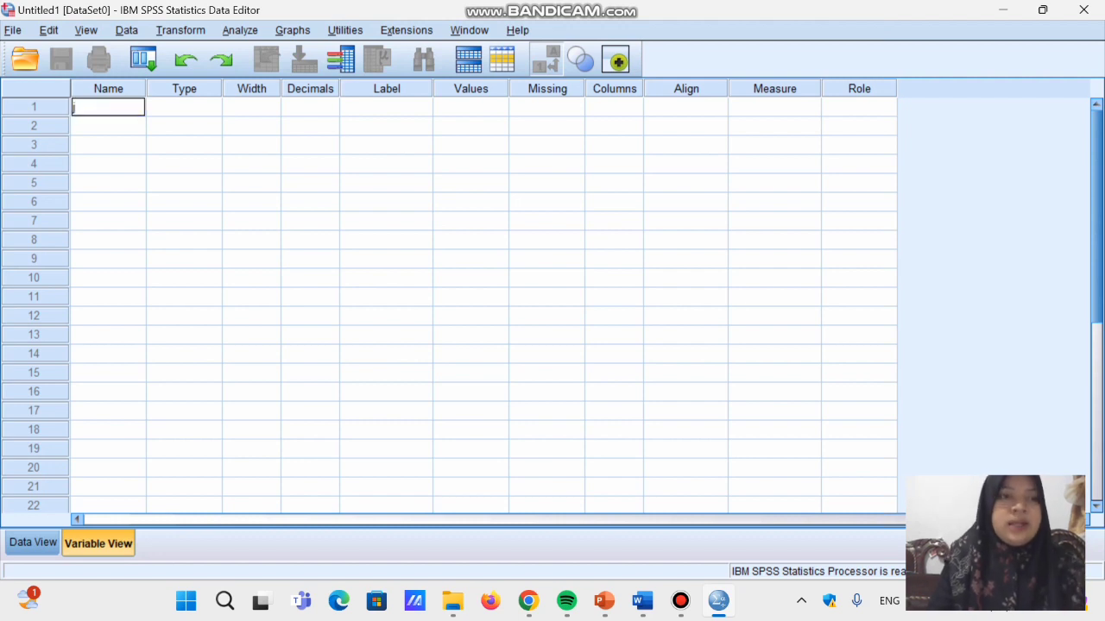
text(enis)
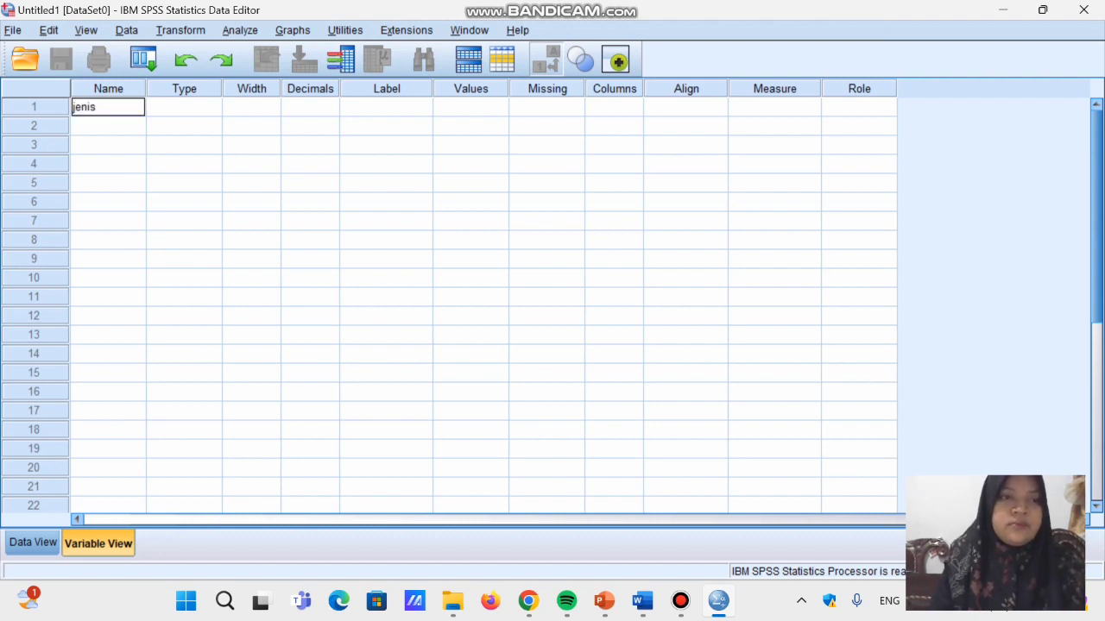
key(Return)
text(racun)
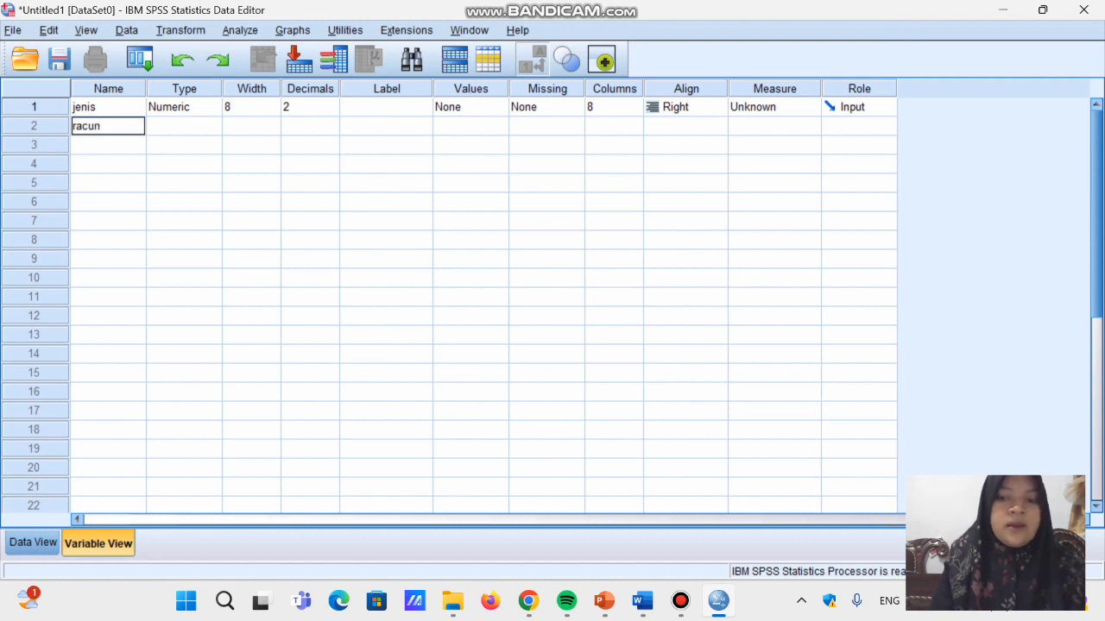
key(Return)
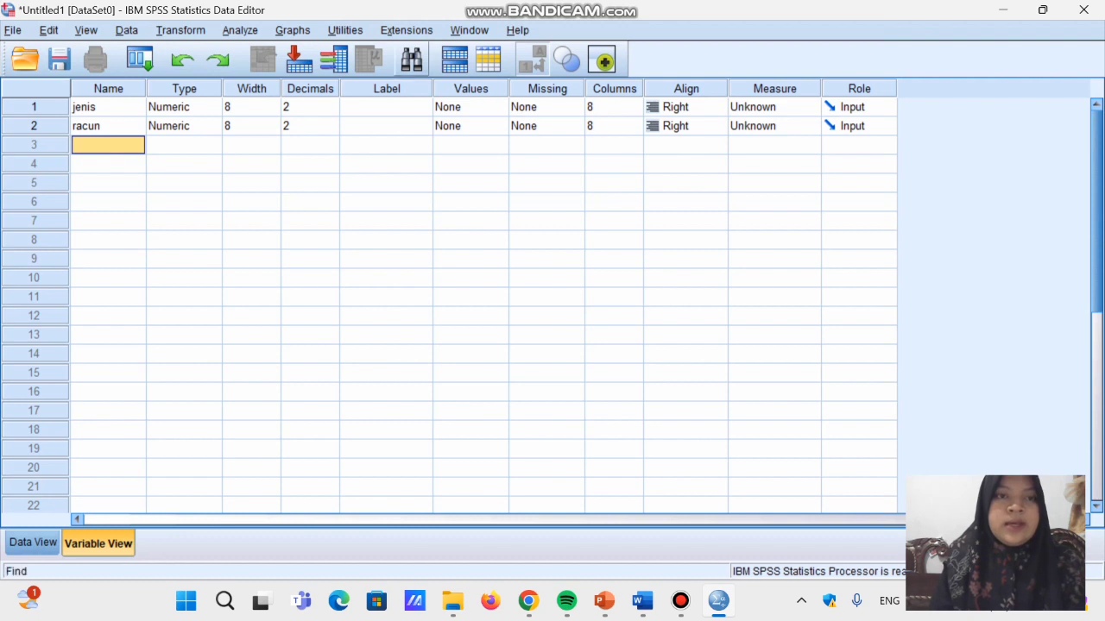
Step: Label the variable jenis as "jenis racun pestisida" and the variable racun as "racun pestisida"
click(386, 107)
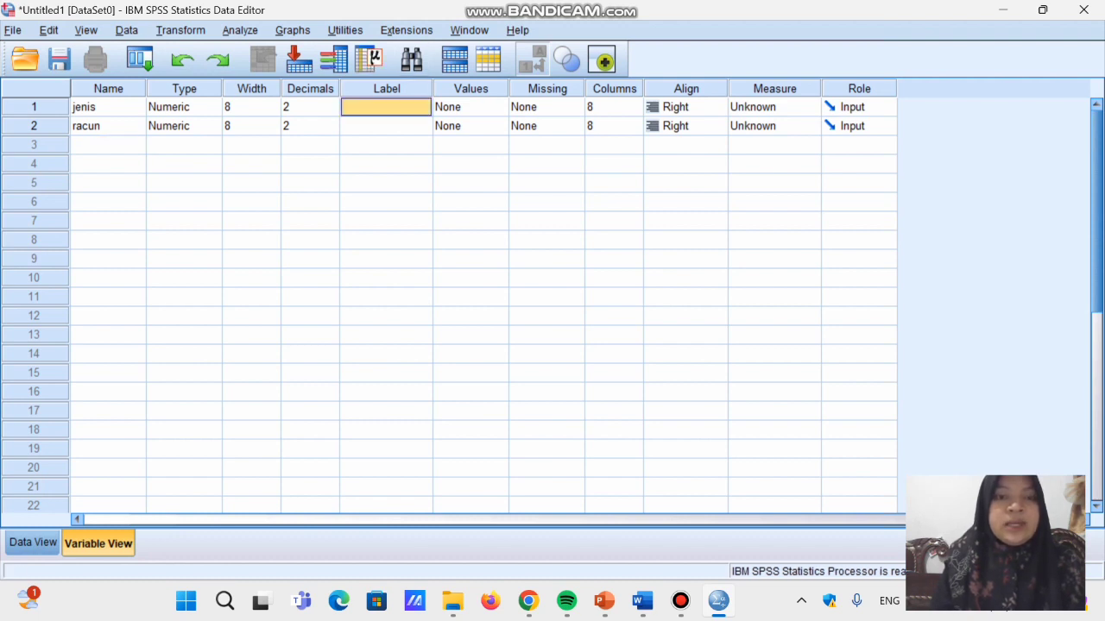
text(jen)
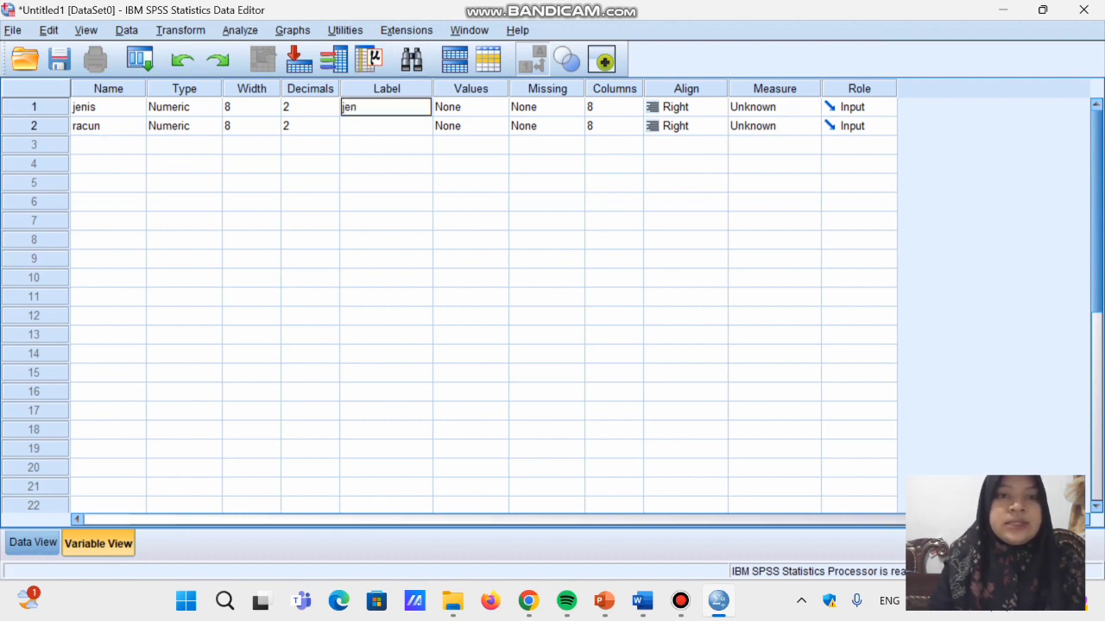
text(is racun pest)
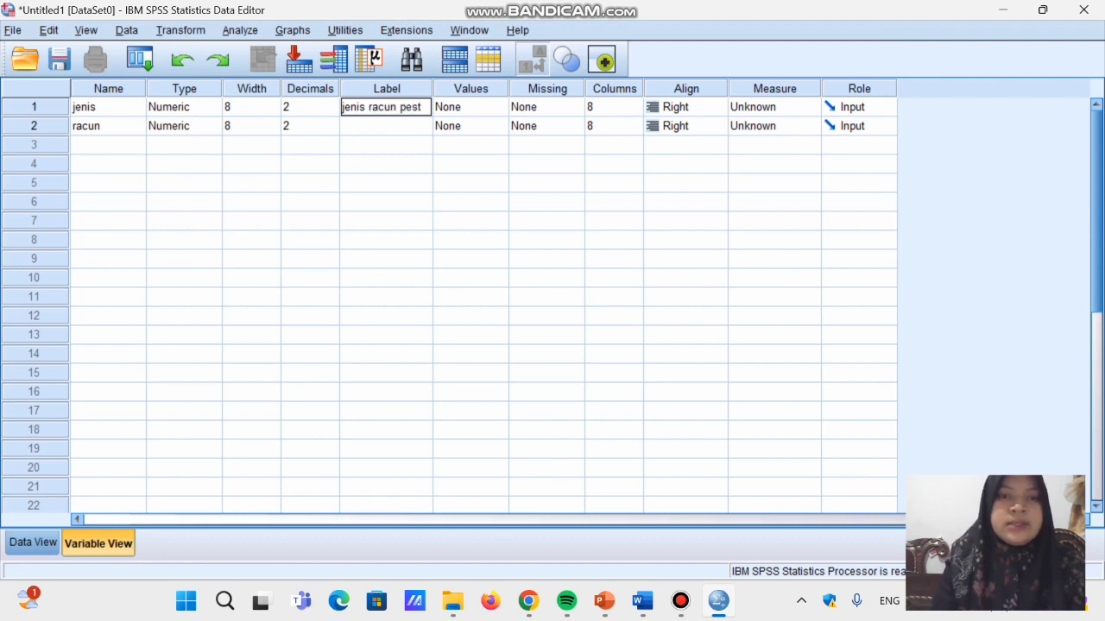
text(isida)
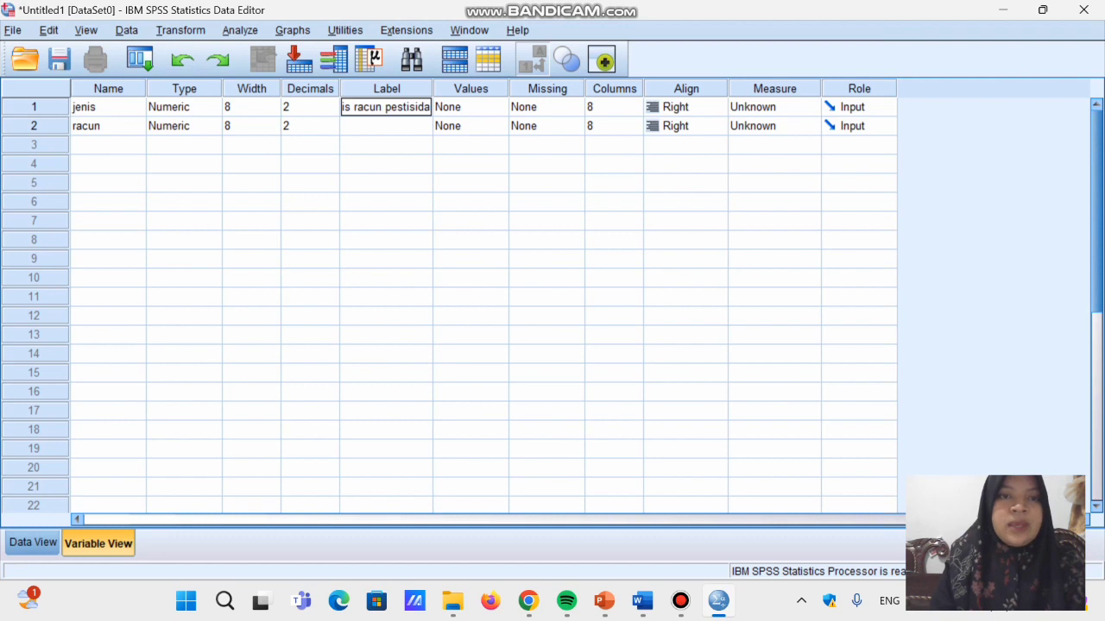
key(Return)
text(racun)
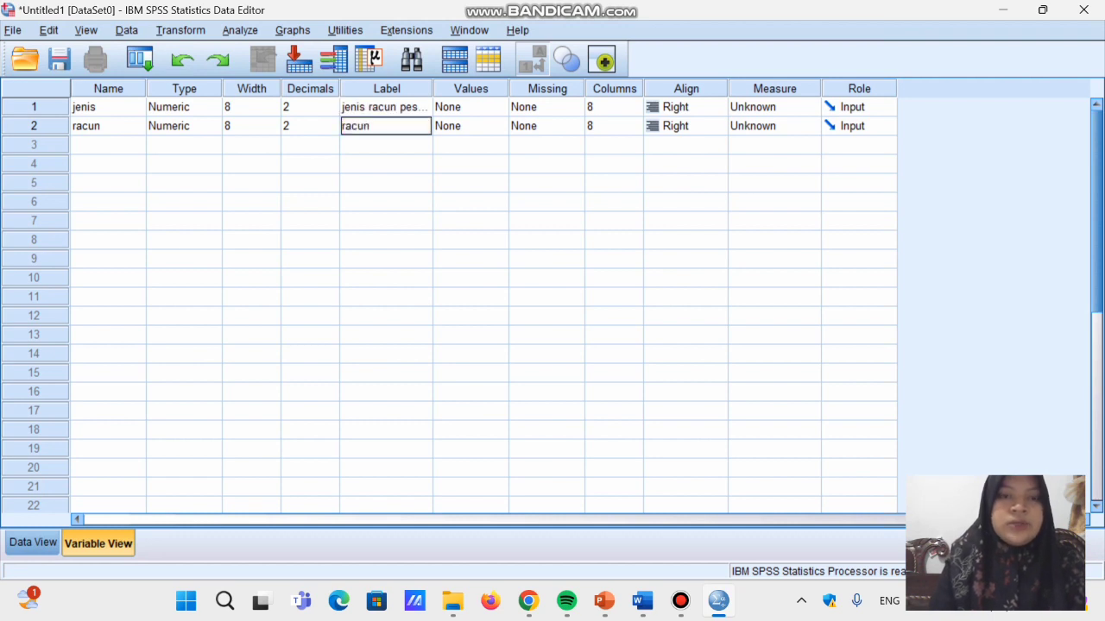
text( pestisida)
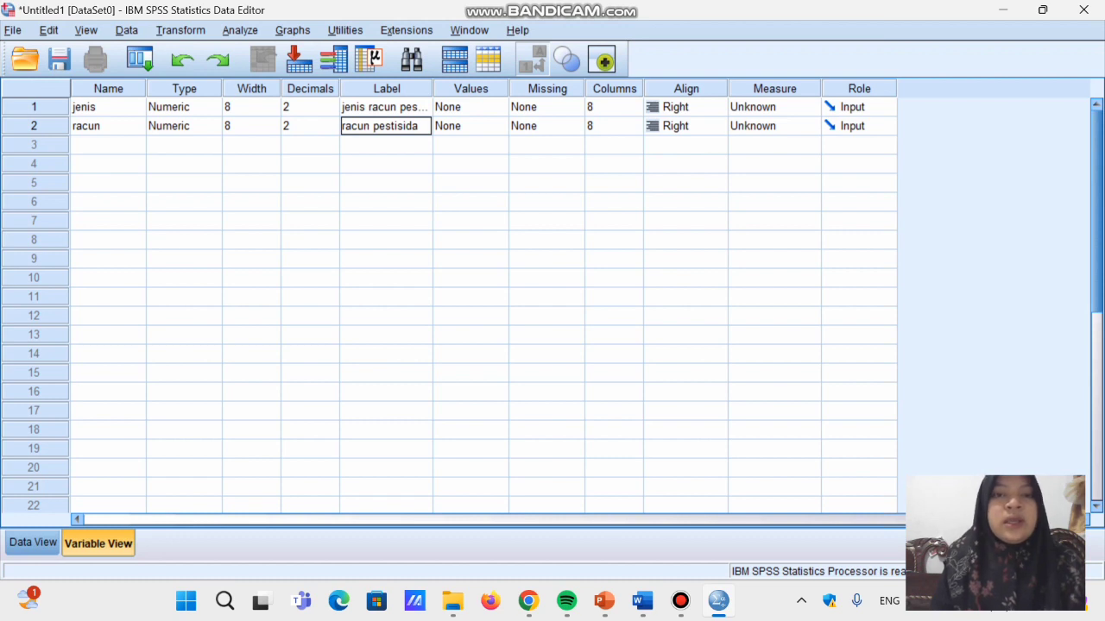
Step: Add a value label for the variable jenis that assigns "jenis racun pestisida" to value 1
click(471, 107)
click(498, 107)
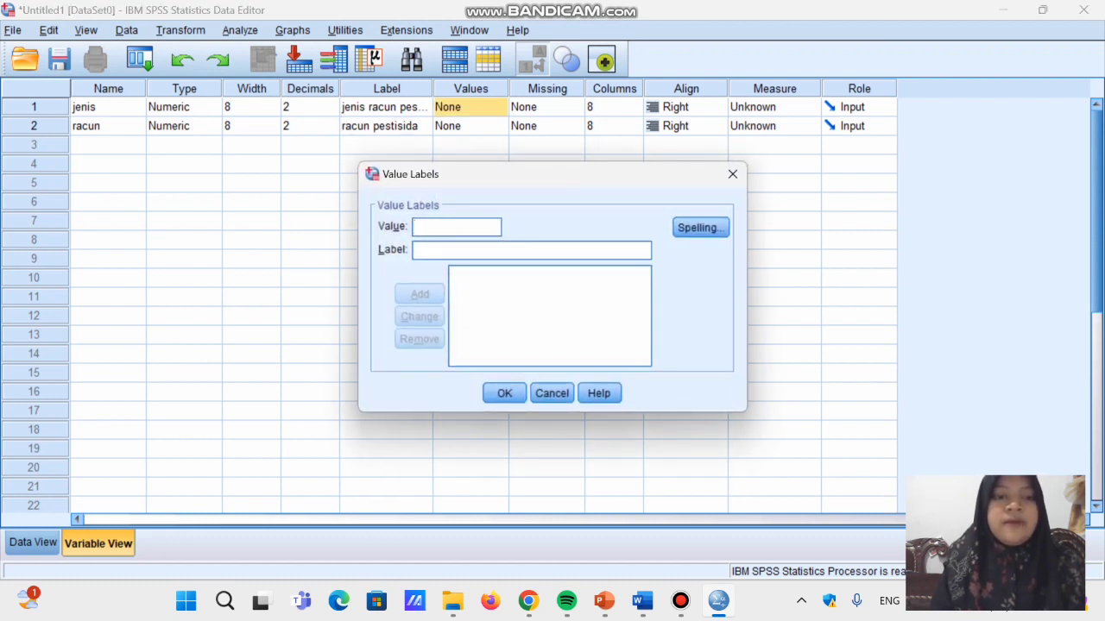
text(1)
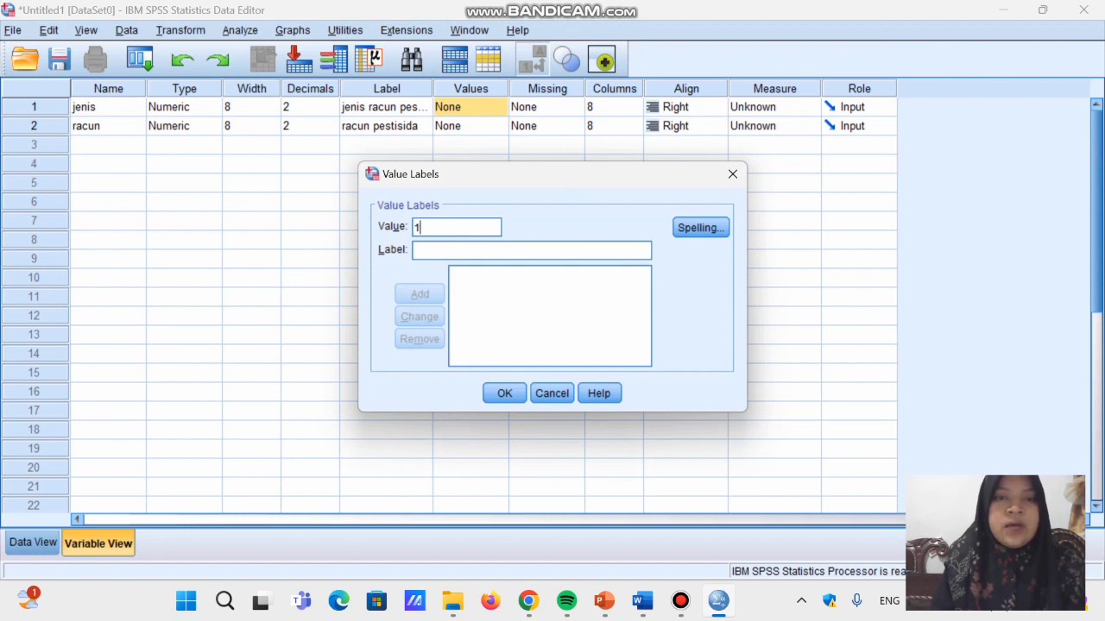
click(532, 250)
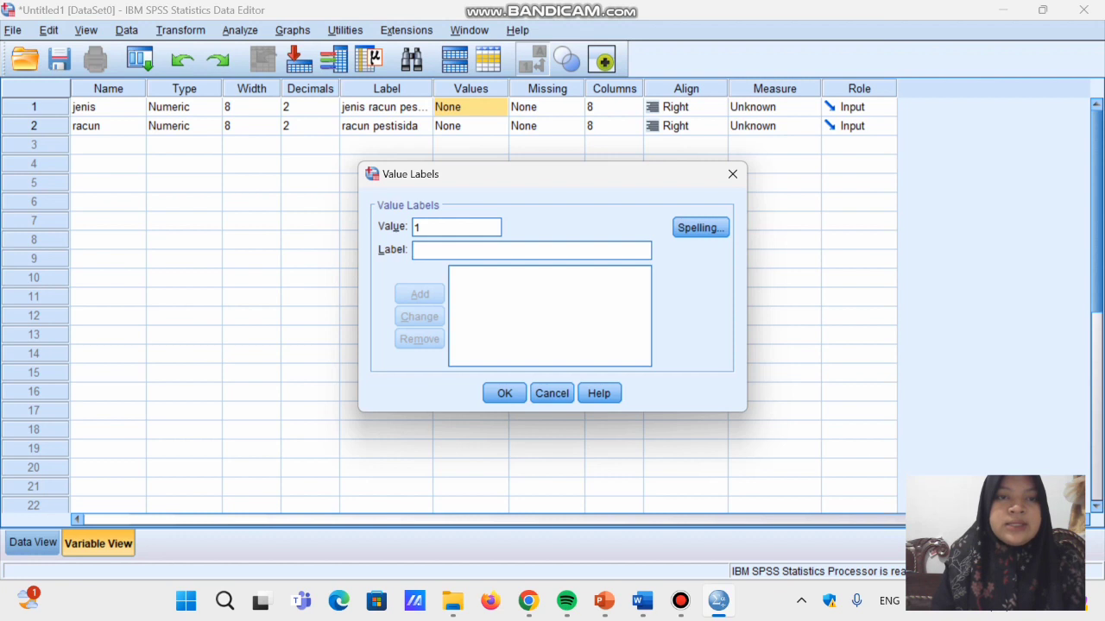
text(jen)
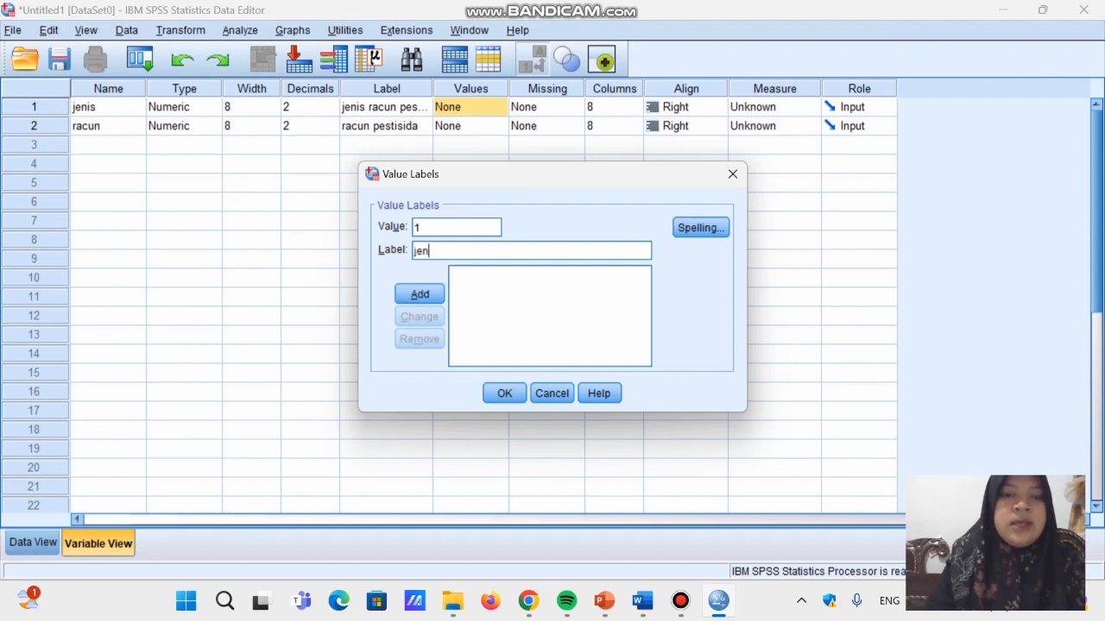
text(is racun)
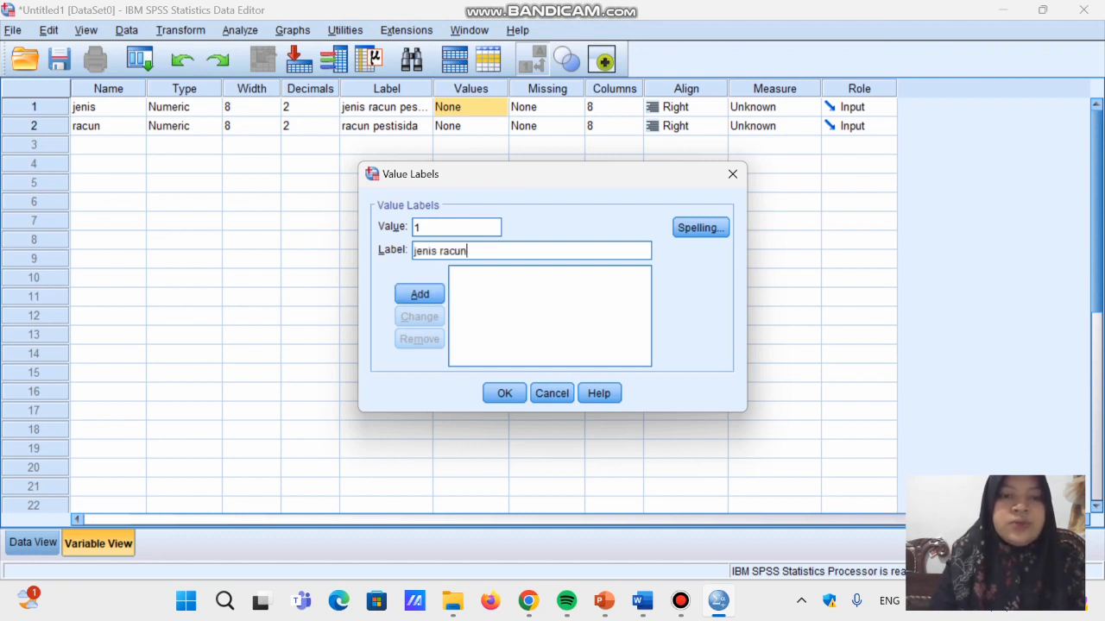
text( pestisida)
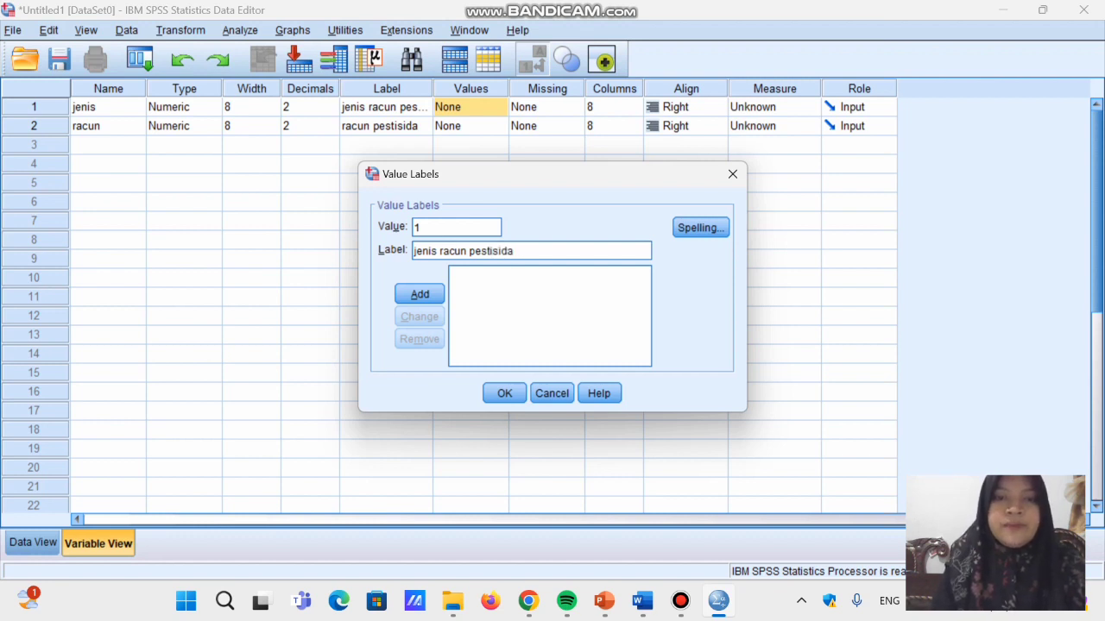
key(Return)
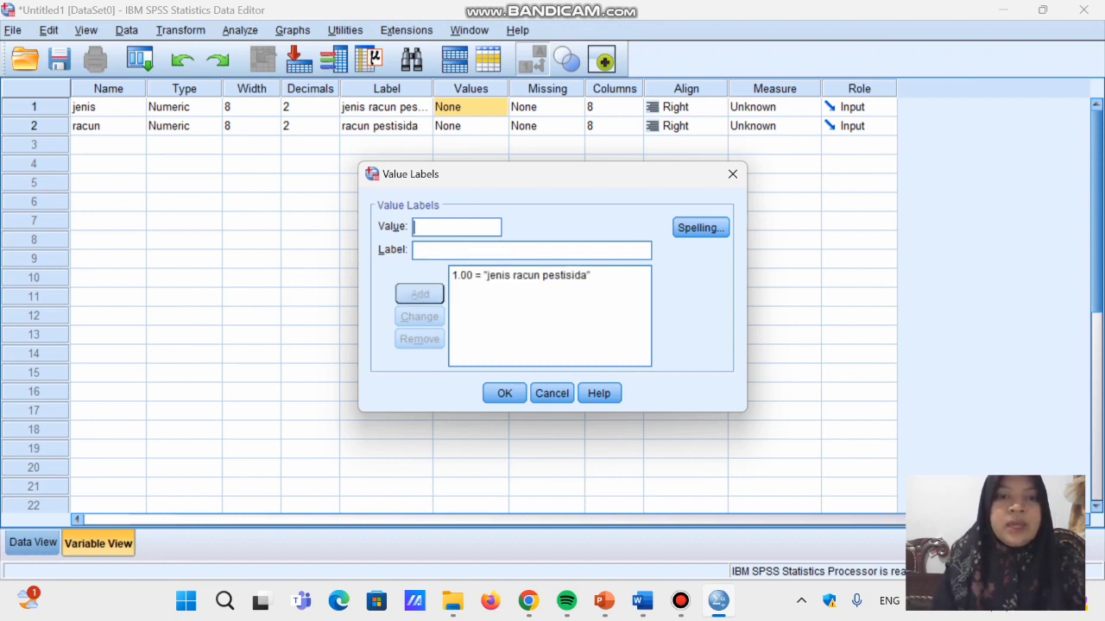
Step: Add the value label "racun pestisida" for value 2 of jenis and accept the value labels
text(2)
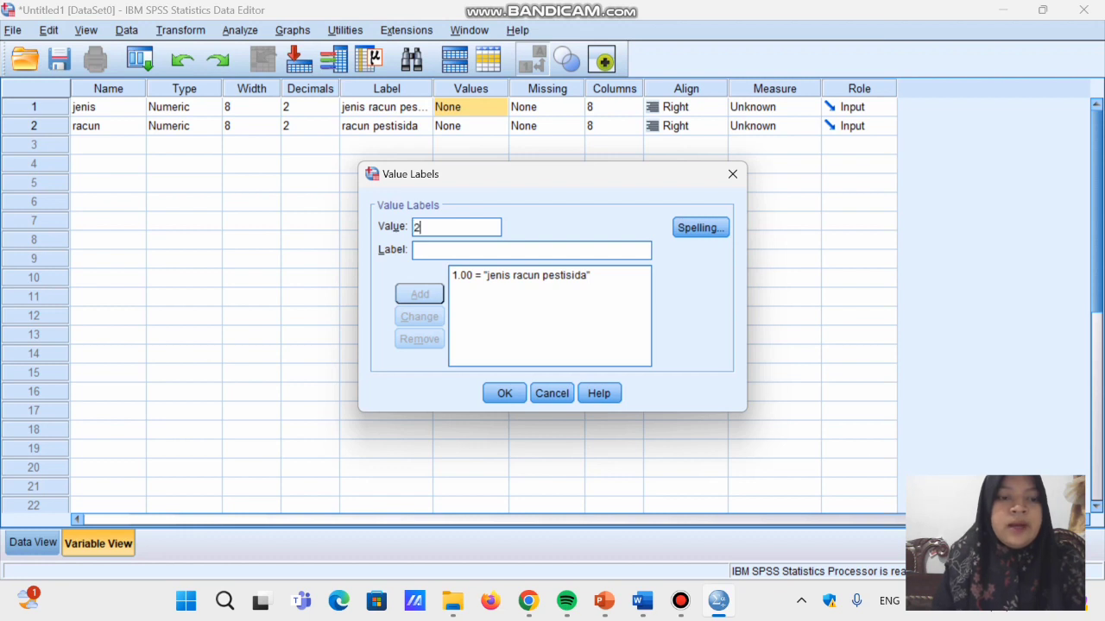
key(Tab)
text(rax)
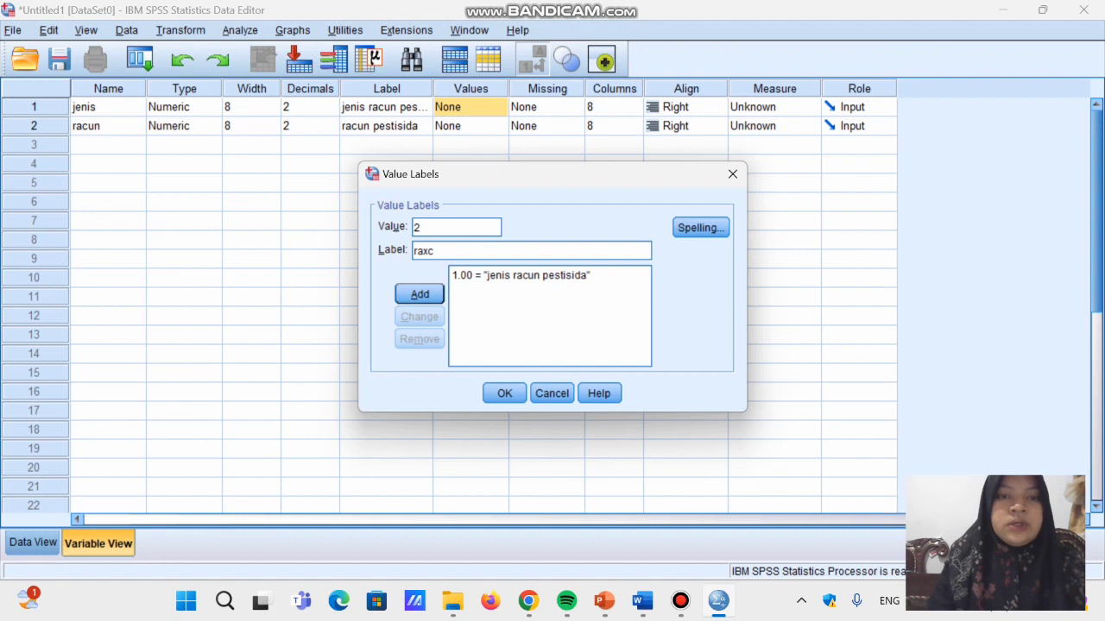
key(BackSpace)
text(cun )
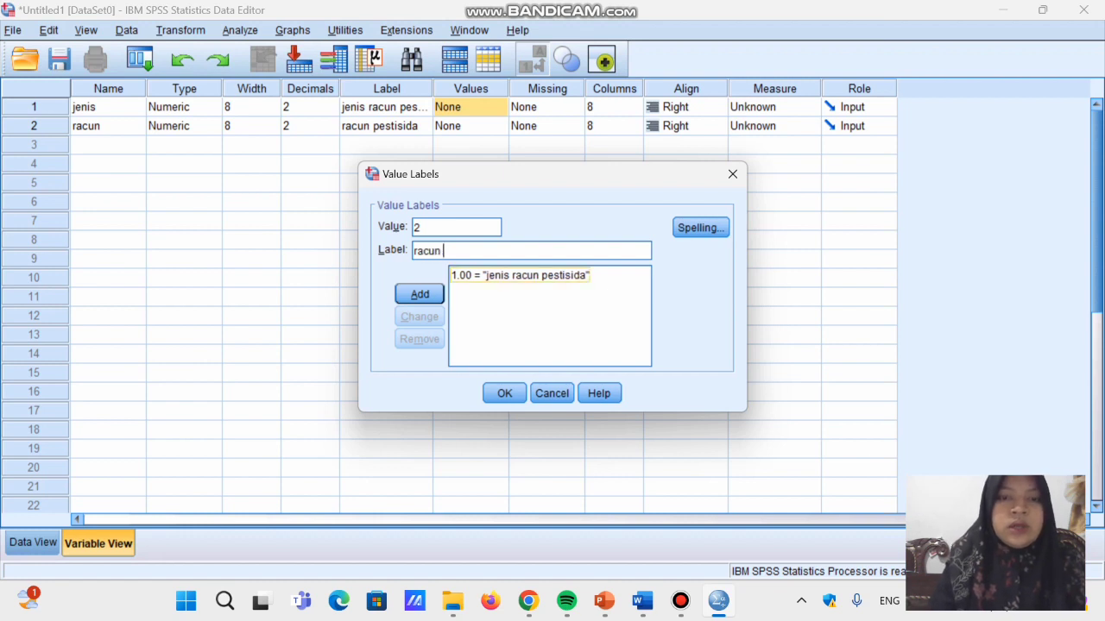
text(pestisida)
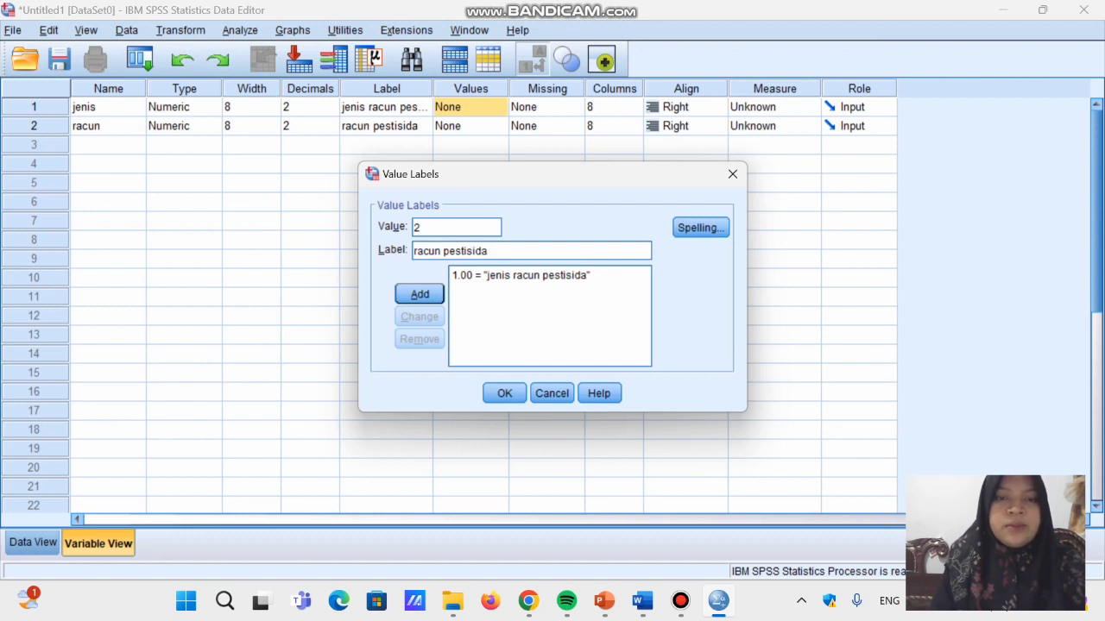
click(420, 294)
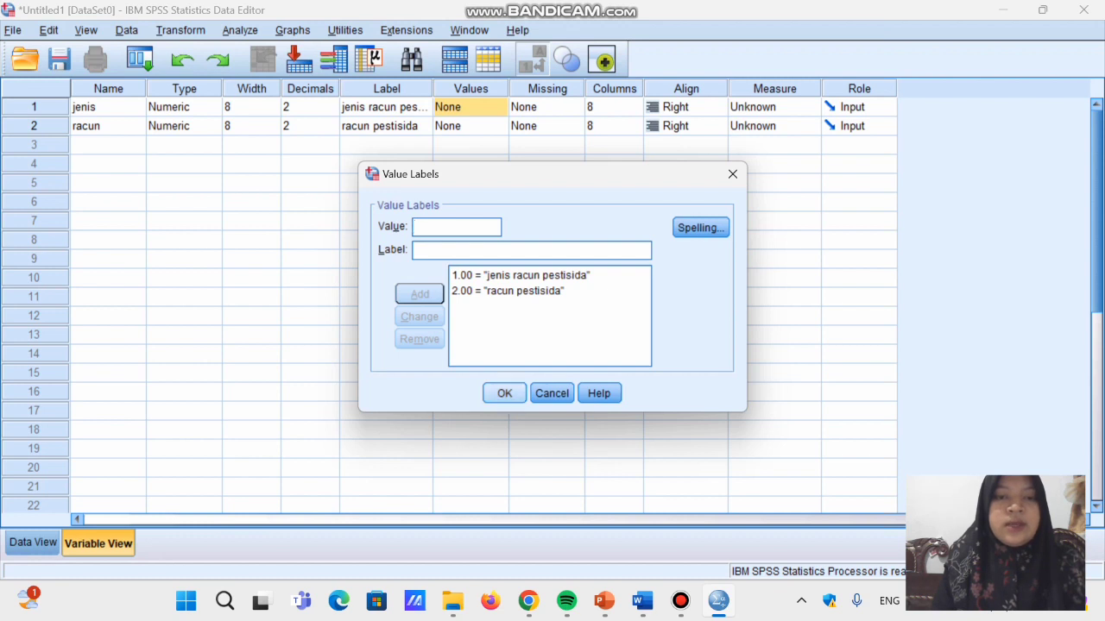
click(504, 393)
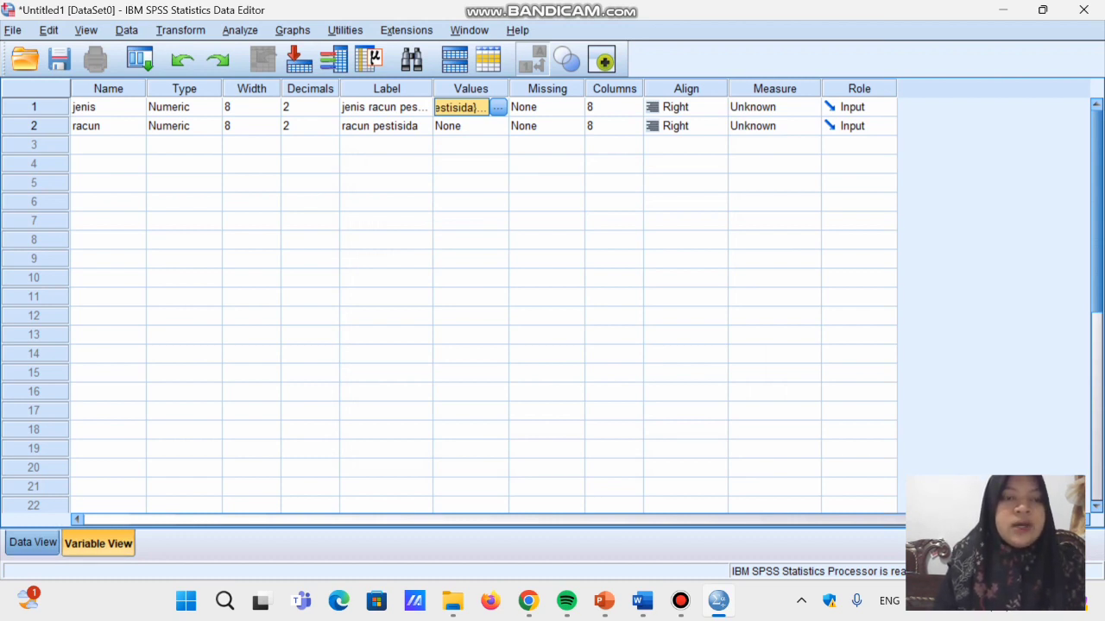
Step: Select the first jenis cell in Data View, consult the pesticide data table in the Word document Statistika, and return to SPSS
click(33, 542)
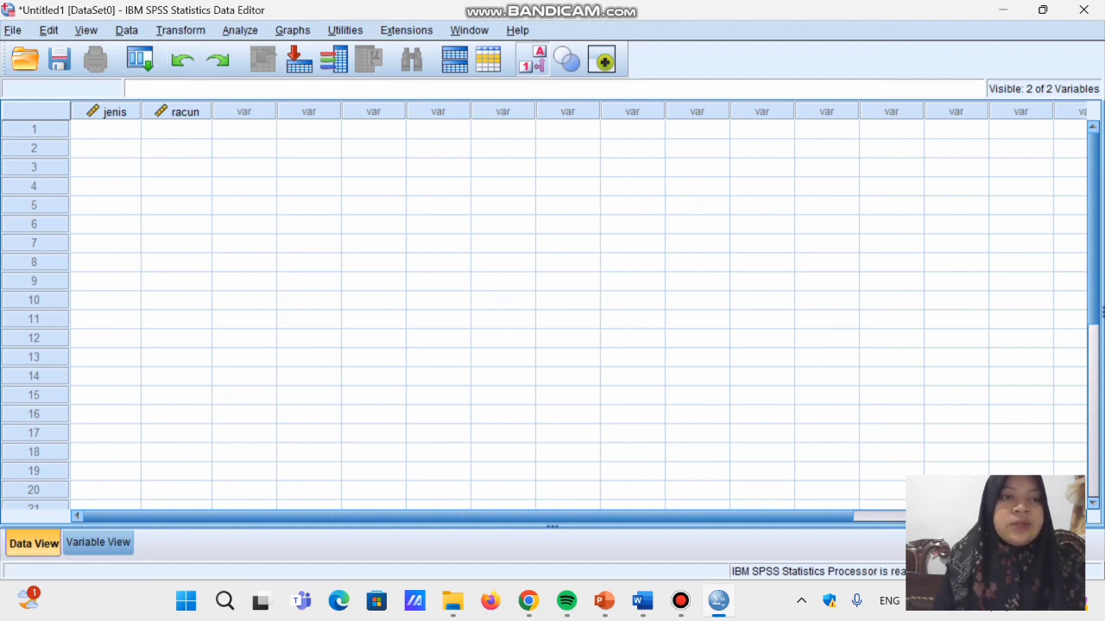
click(106, 130)
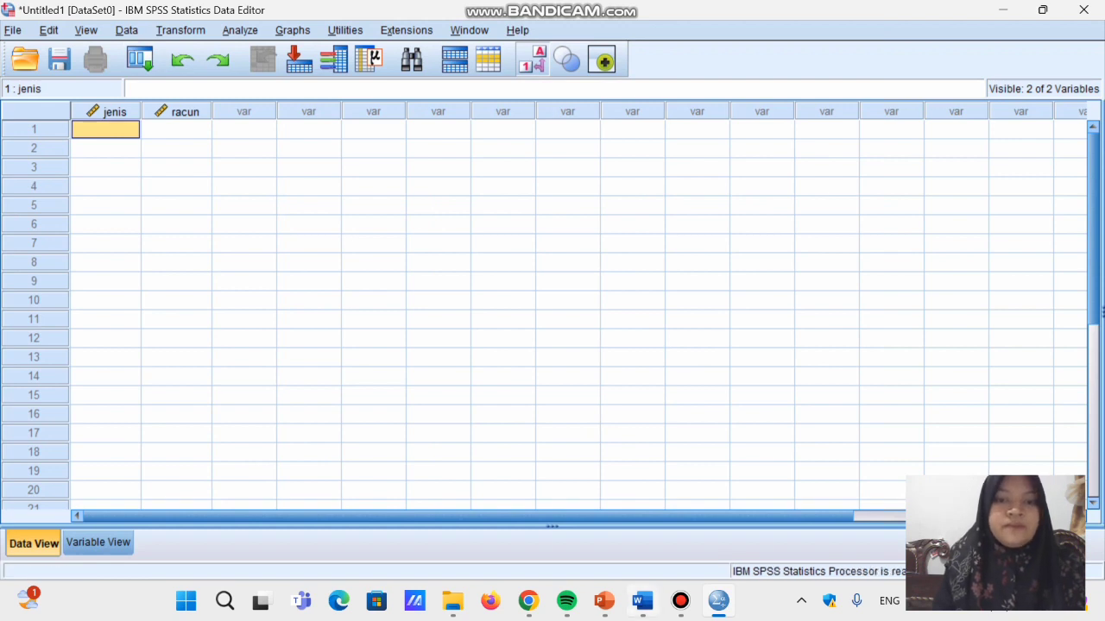
mouse_move(642, 602)
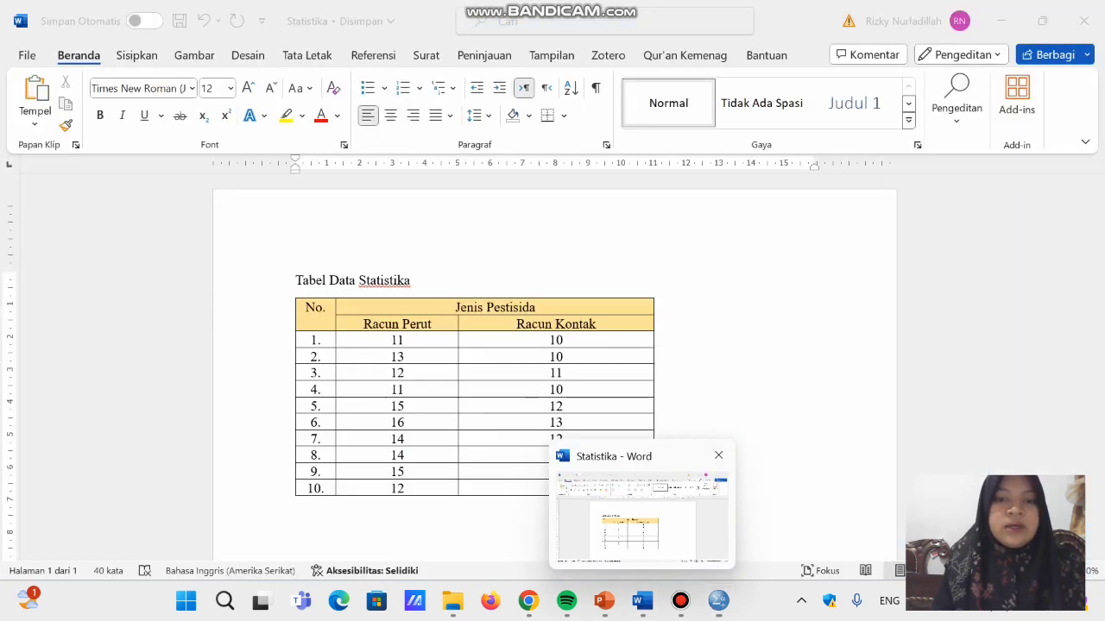
click(642, 517)
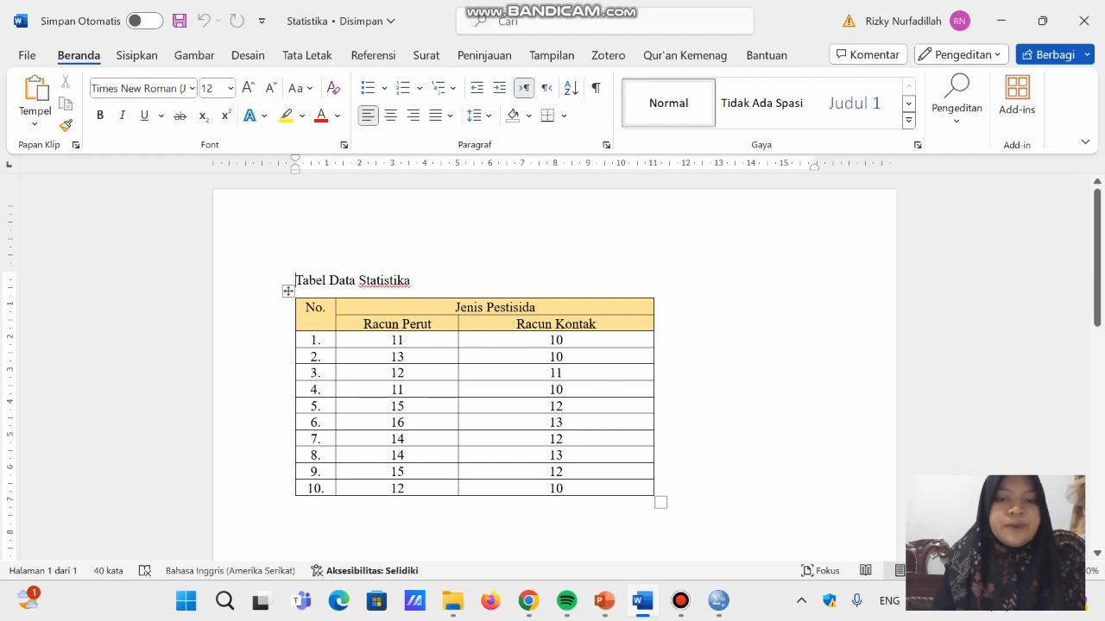
mouse_move(681, 601)
mouse_move(718, 601)
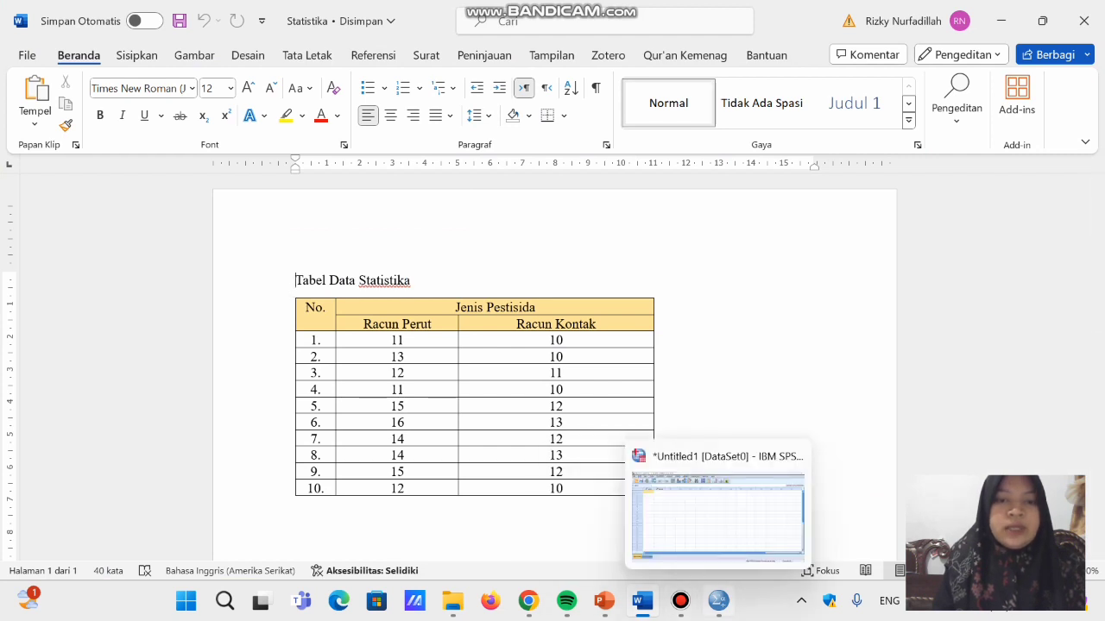
click(717, 513)
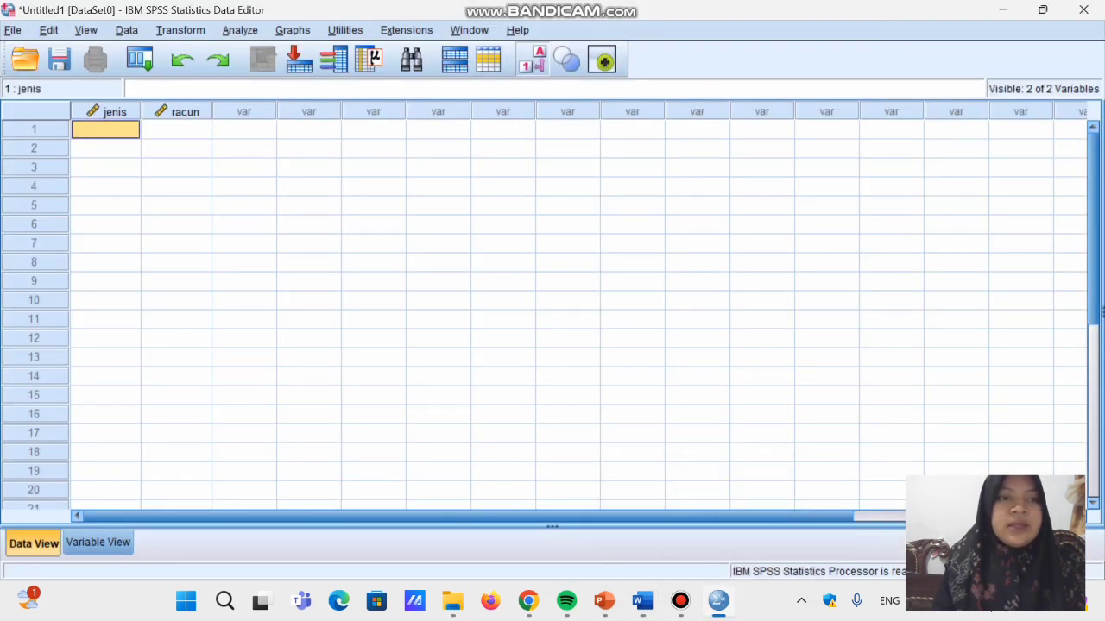
text(1)
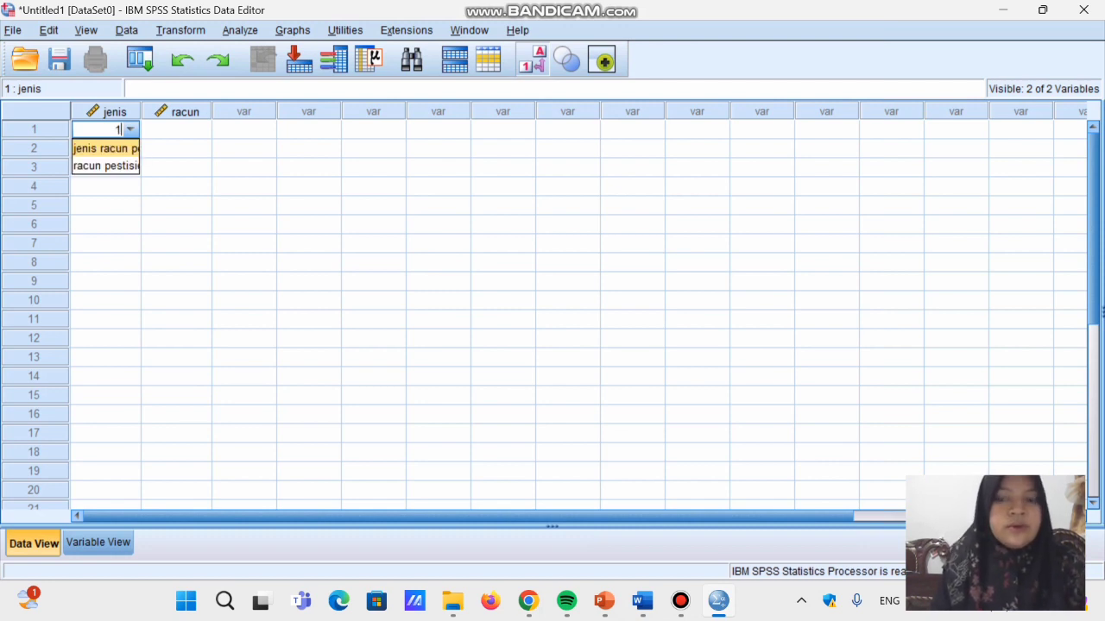
key(BackSpace)
click(105, 167)
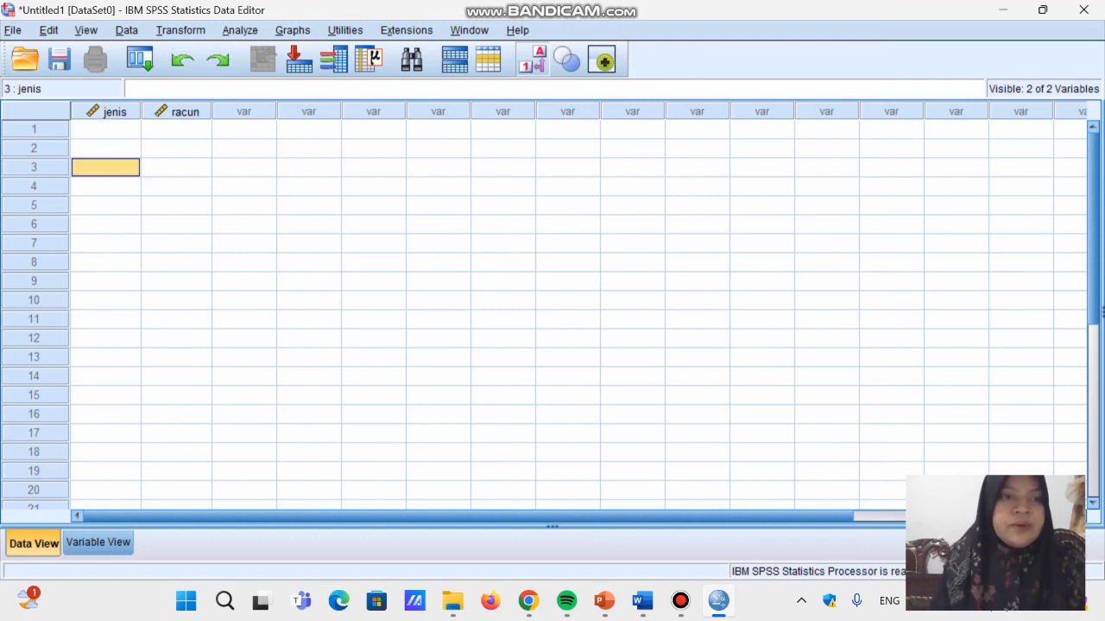
Step: Enter the value 1 for the variable jenis in rows 1 to 7
click(105, 129)
text(1)
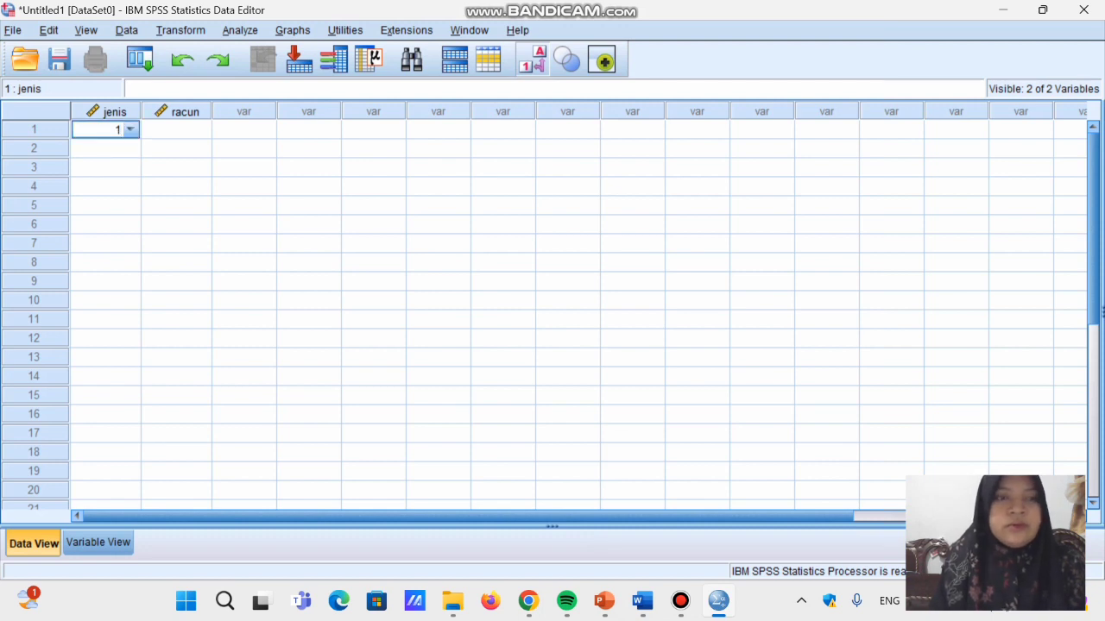
key(Return)
text(1)
key(Return)
text(1)
key(Return)
text(1)
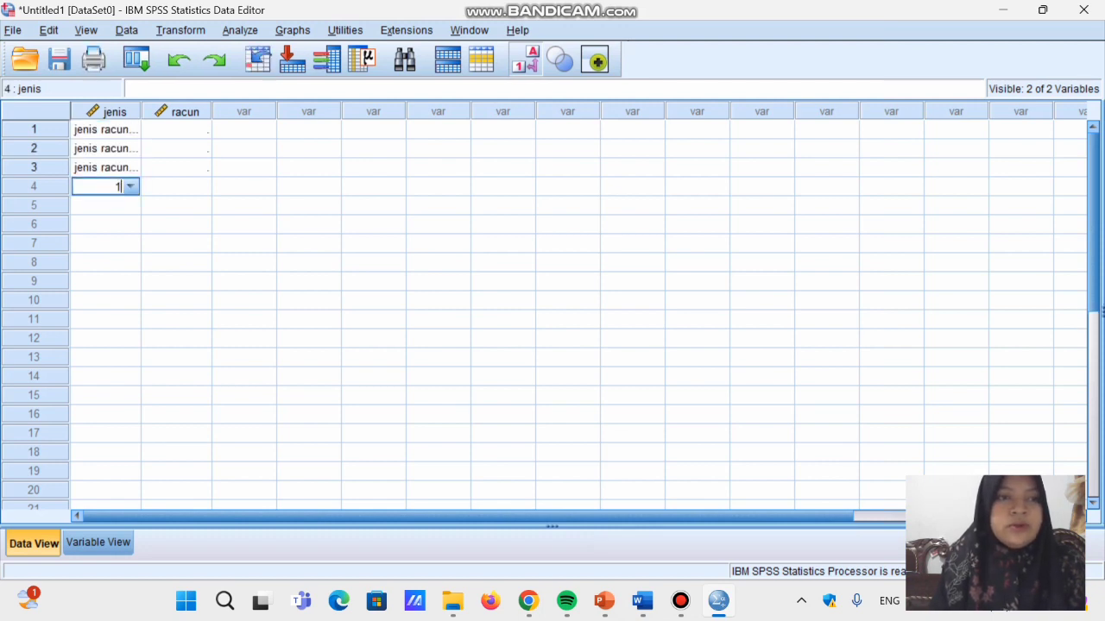
key(Return)
text(1)
key(Return)
text(1)
key(Return)
text(1)
key(Return)
Step: Fill rows 8 to 10 of jenis with the value 1, correcting the mistyped entry in row 8
text(11)
key(Return)
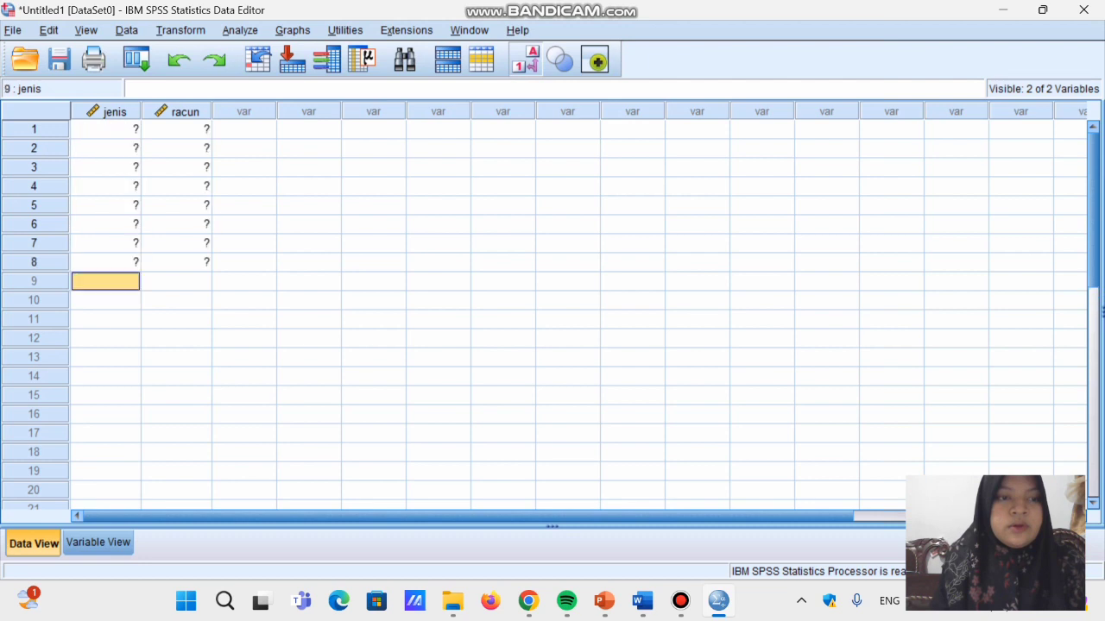
key(BackSpace)
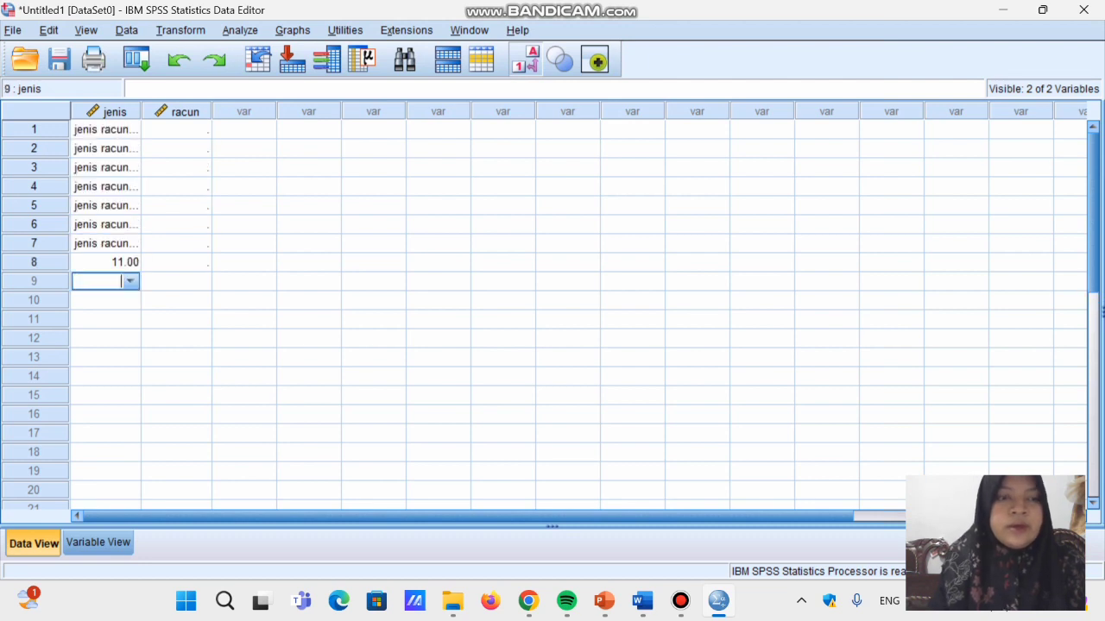
key(Up)
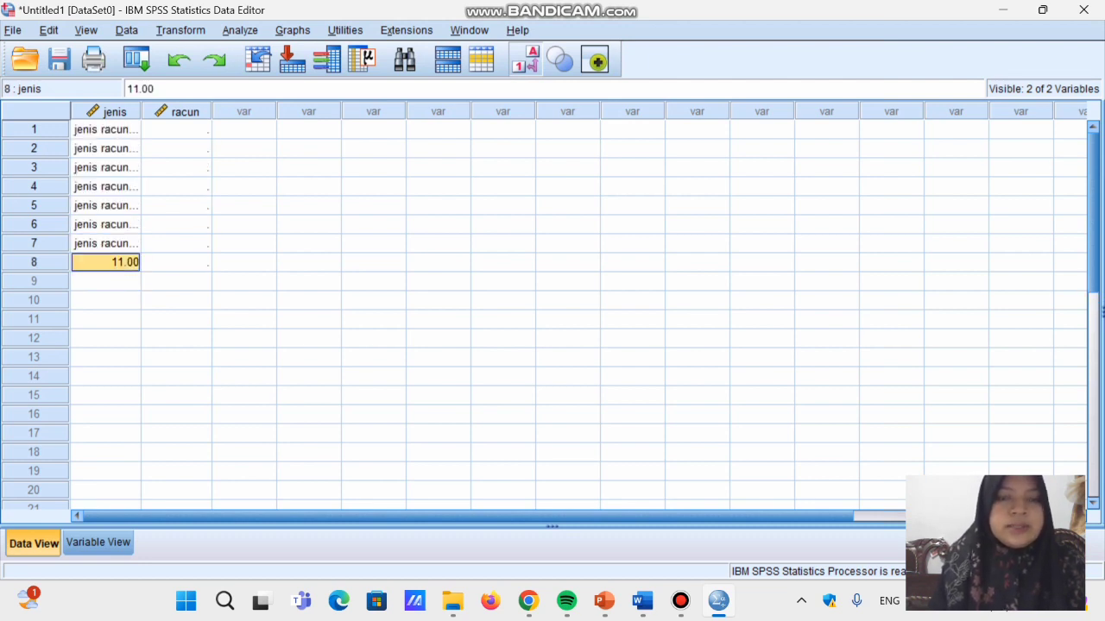
key(BackSpace)
text(1)
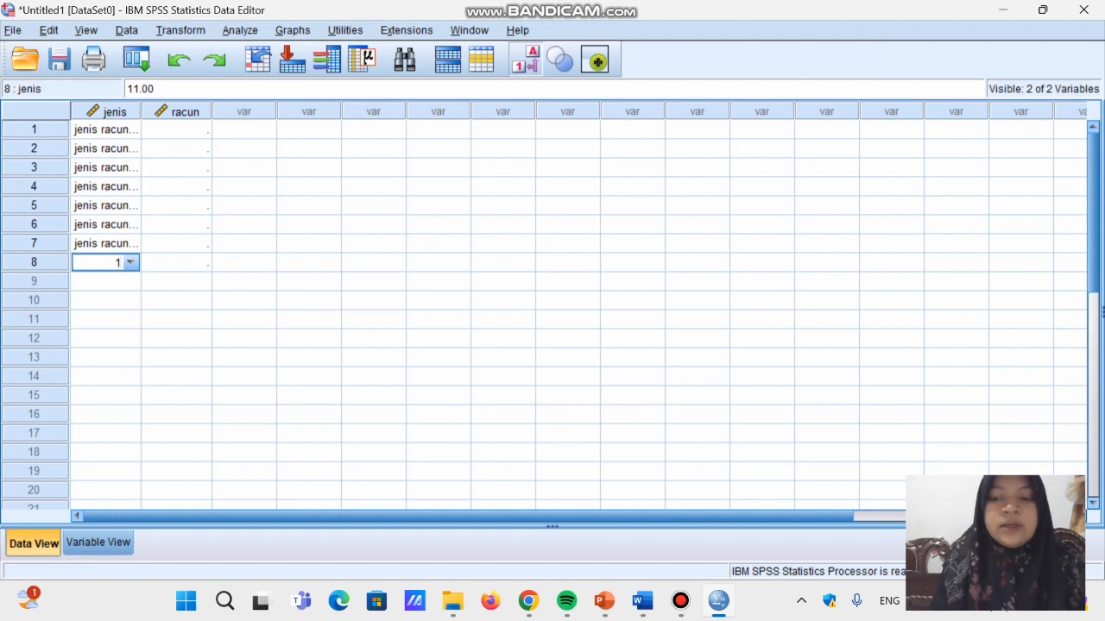
key(Return)
text(1)
key(Return)
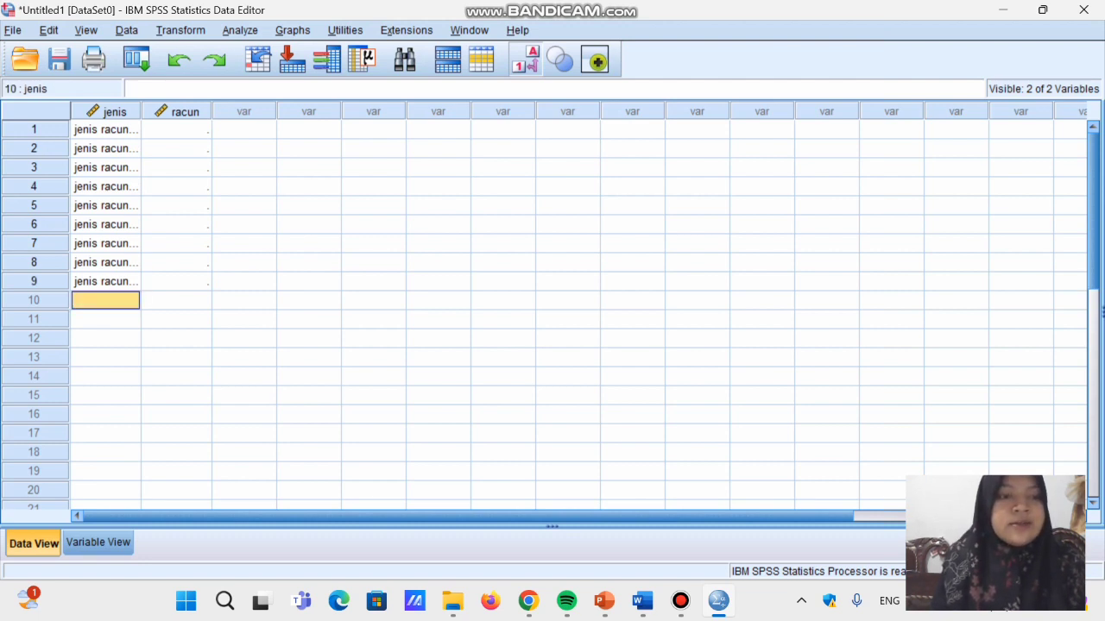
text(1)
key(Return)
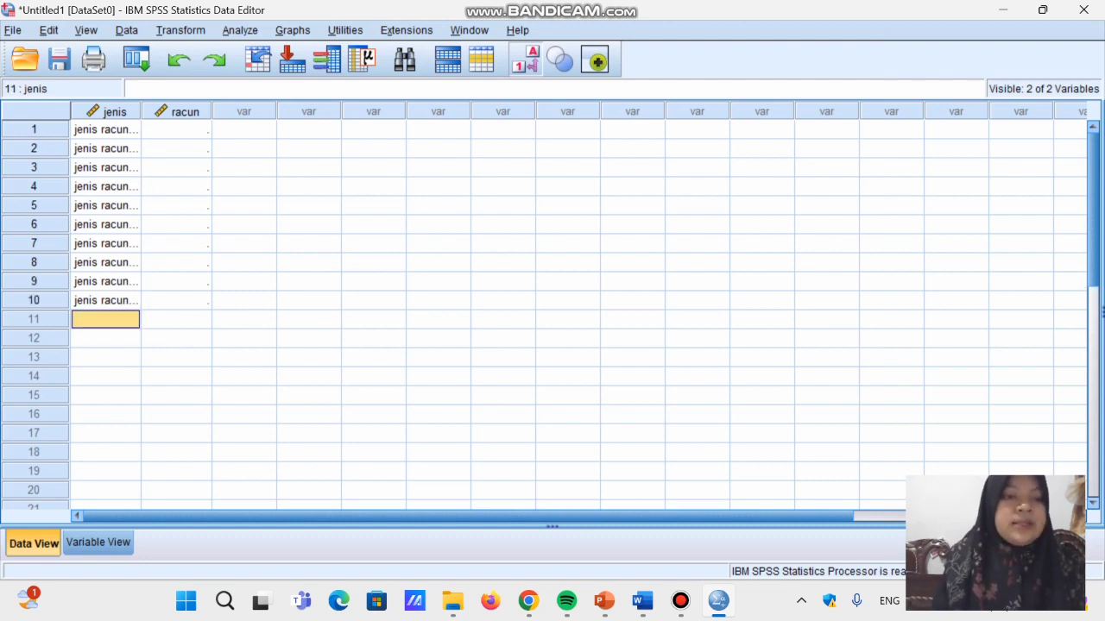
Step: Enter the value 2 for the variable jenis in rows 11 to 20
text(2)
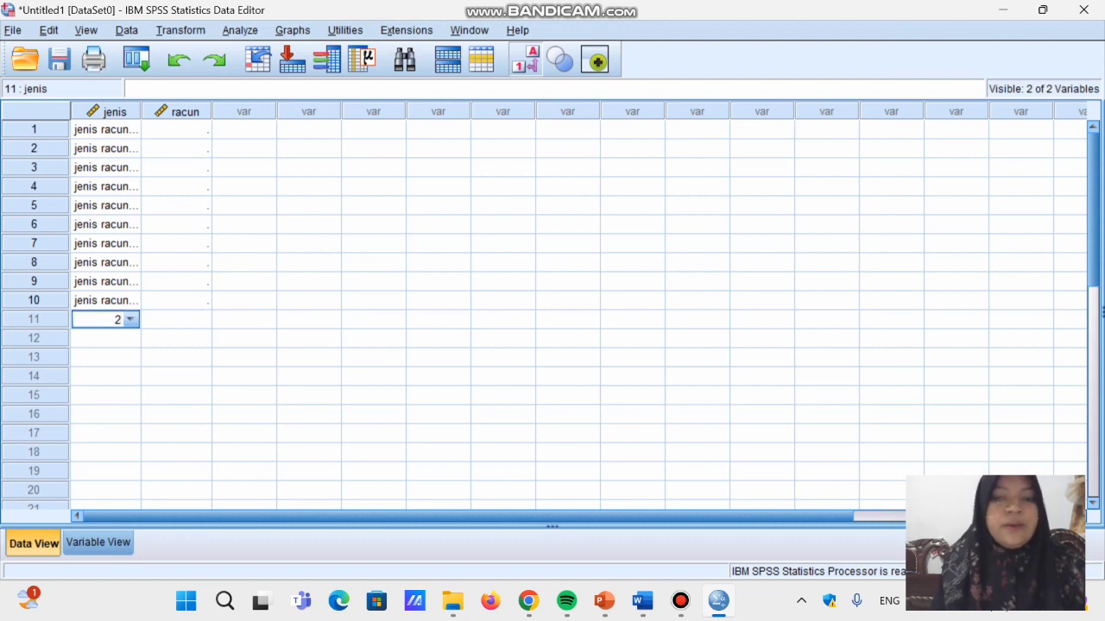
key(Return)
text(2)
key(Return)
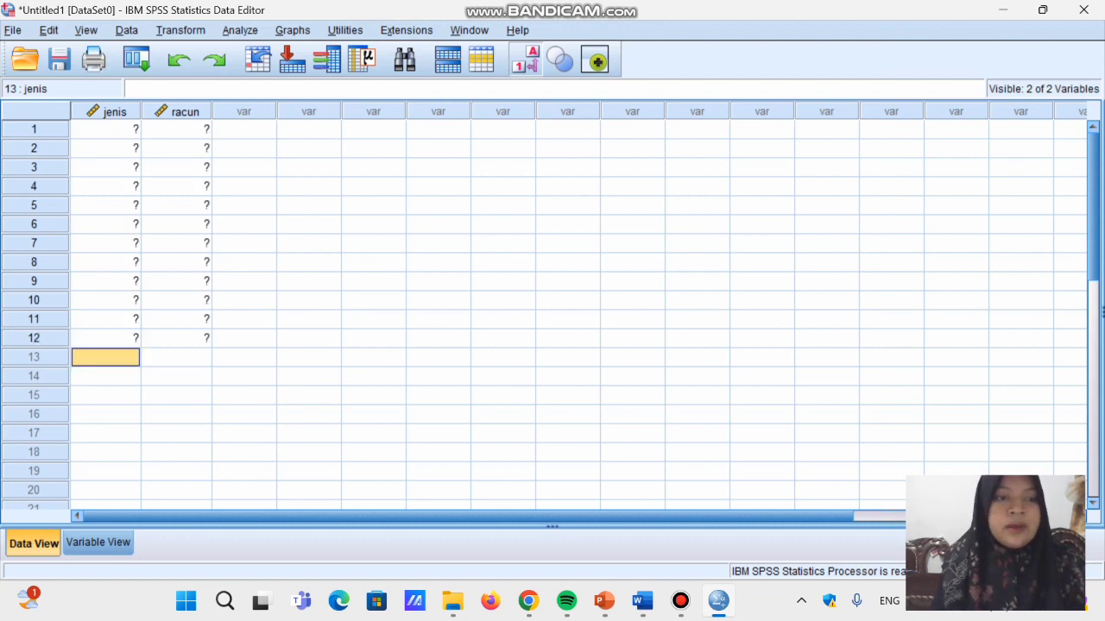
text(2)
key(Return)
text(2)
key(Return)
text(2)
key(Return)
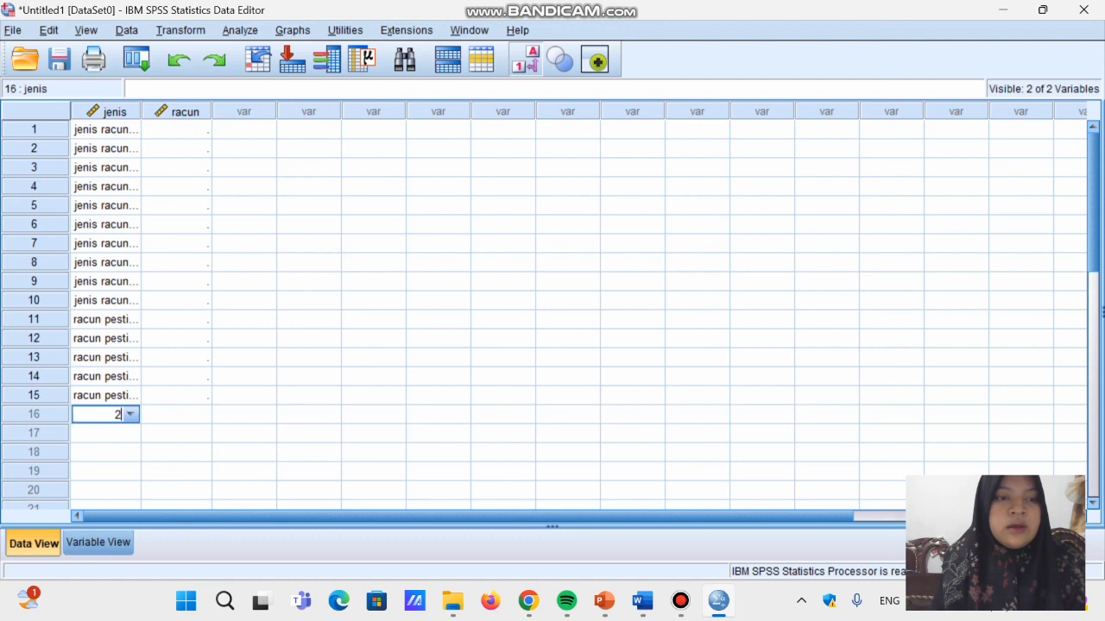
text(2)
key(Return)
text(2)
key(Return)
text(2)
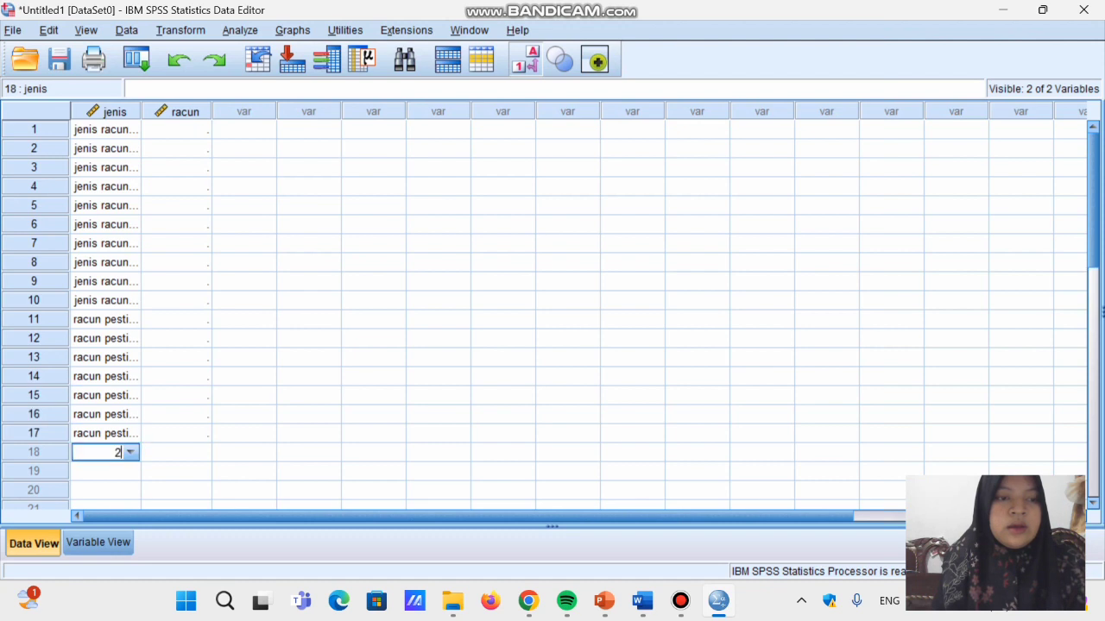
key(Return)
text(2)
key(Return)
text(2)
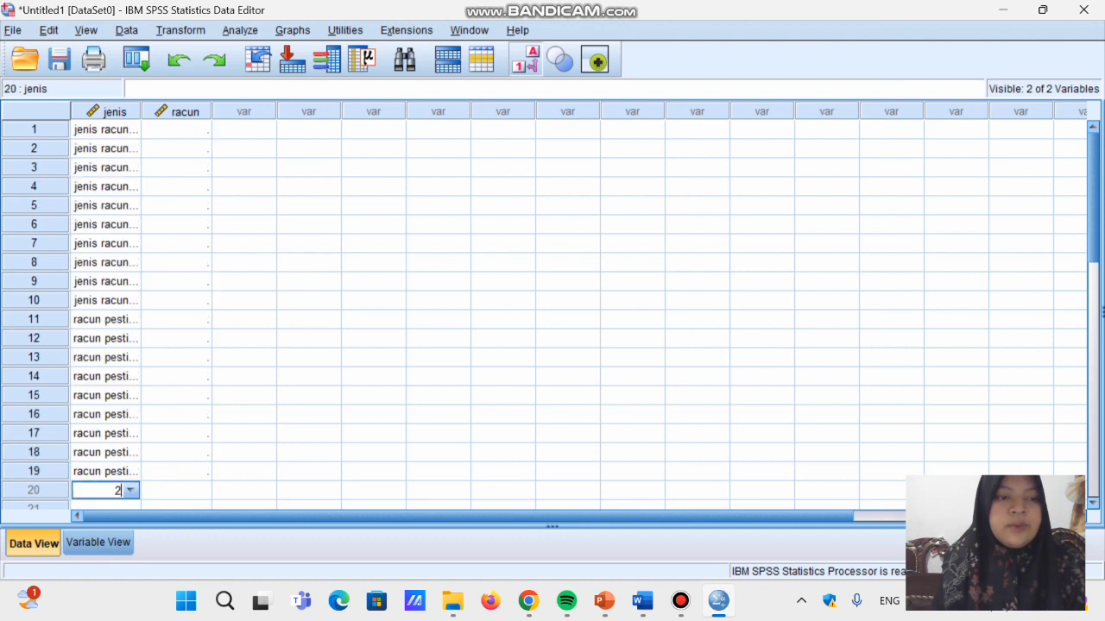
key(Return)
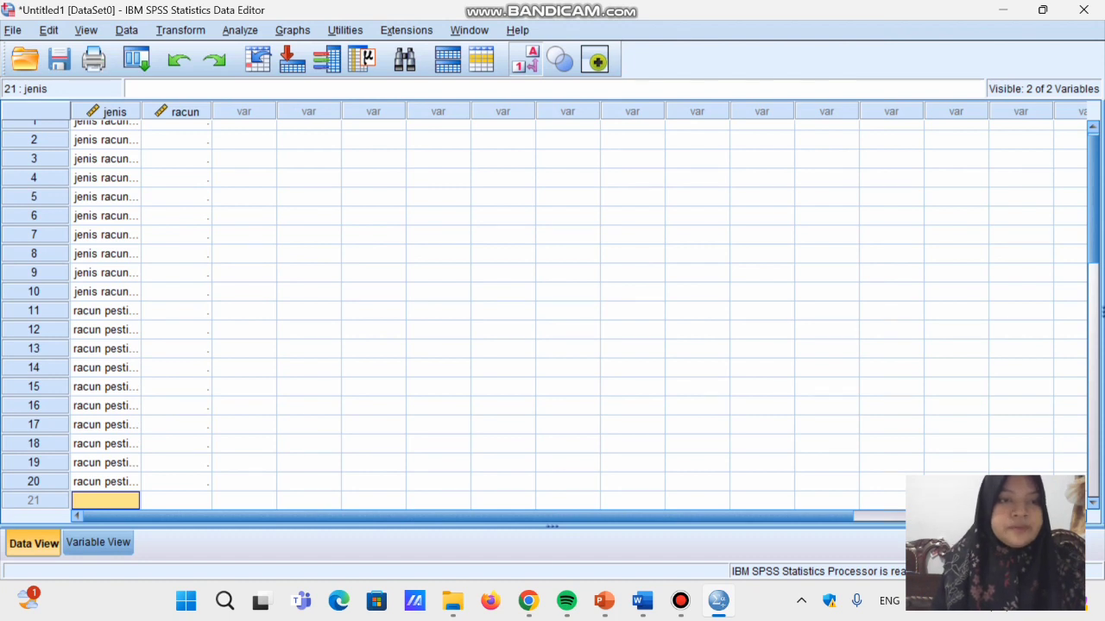
Step: Copy the ten Racun Perut values from the Word document Statistika into racun rows 1 to 10 in SPSS
scroll(553, 314, up, 1)
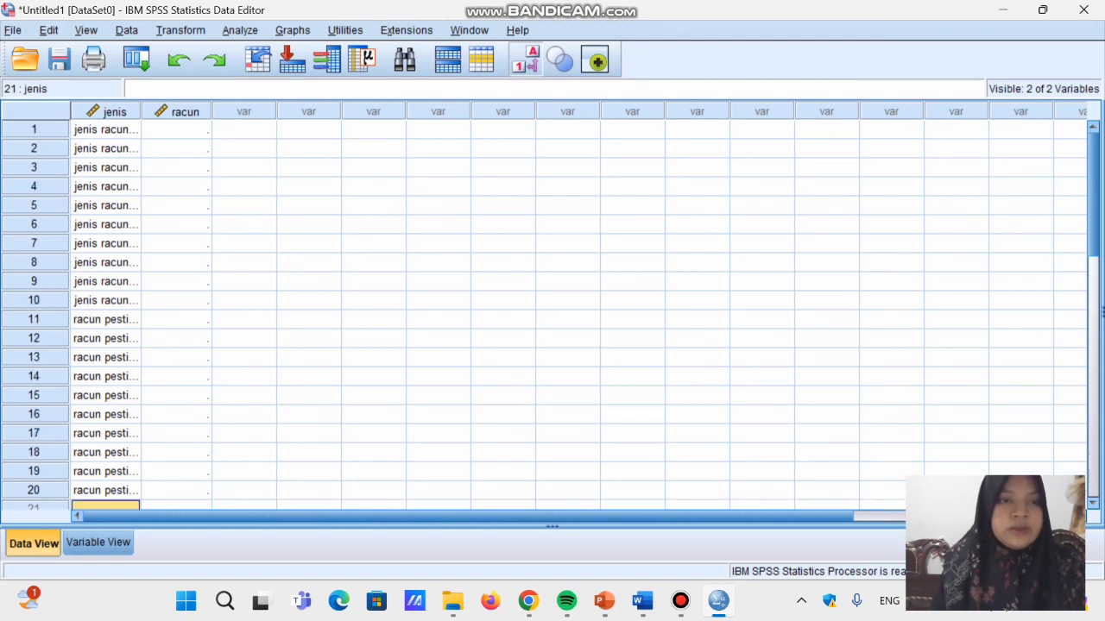
click(176, 130)
mouse_move(642, 602)
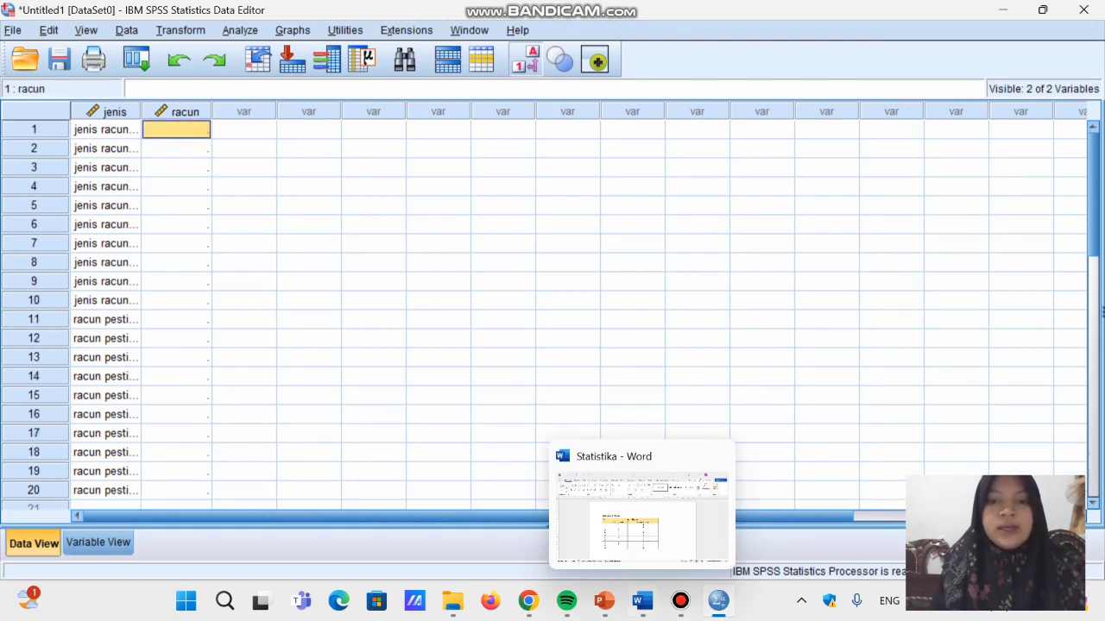
click(642, 518)
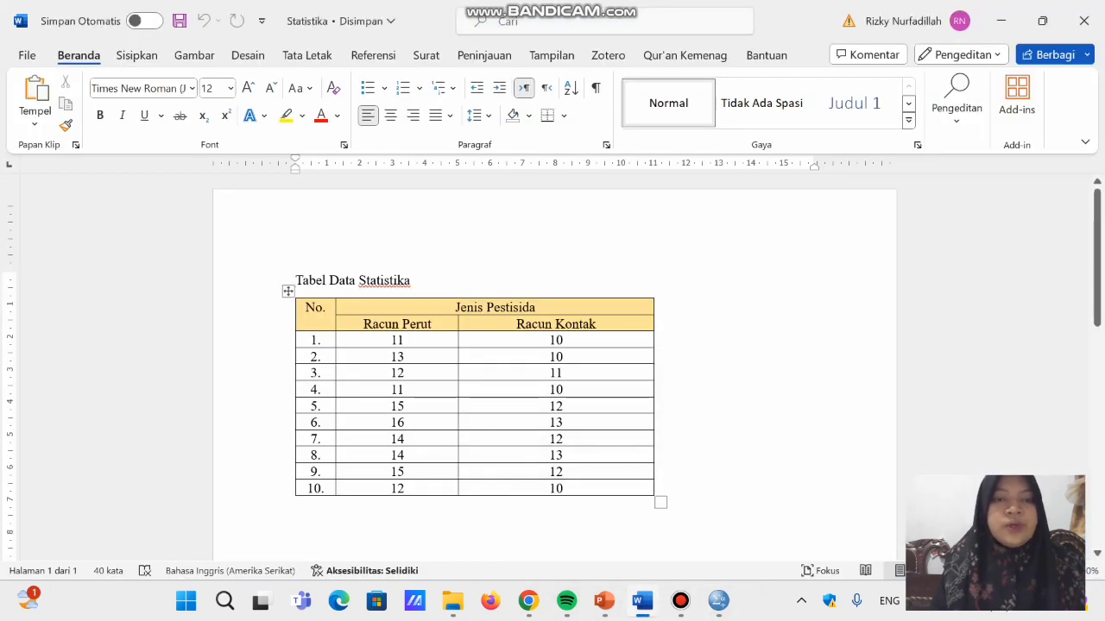
drag(397, 340, 399, 490)
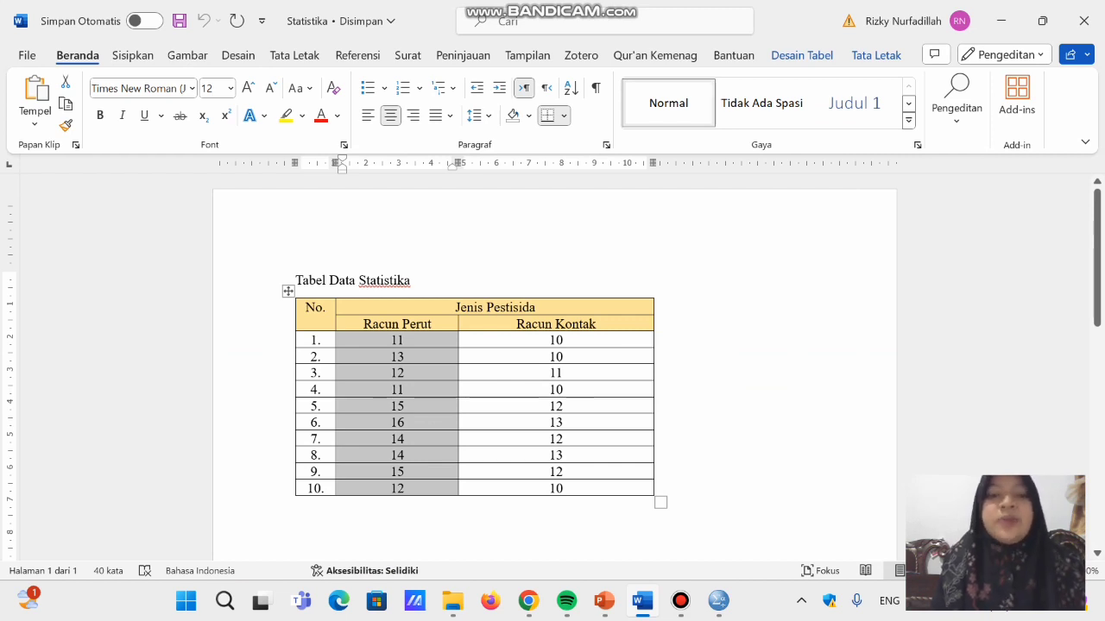
mouse_move(642, 602)
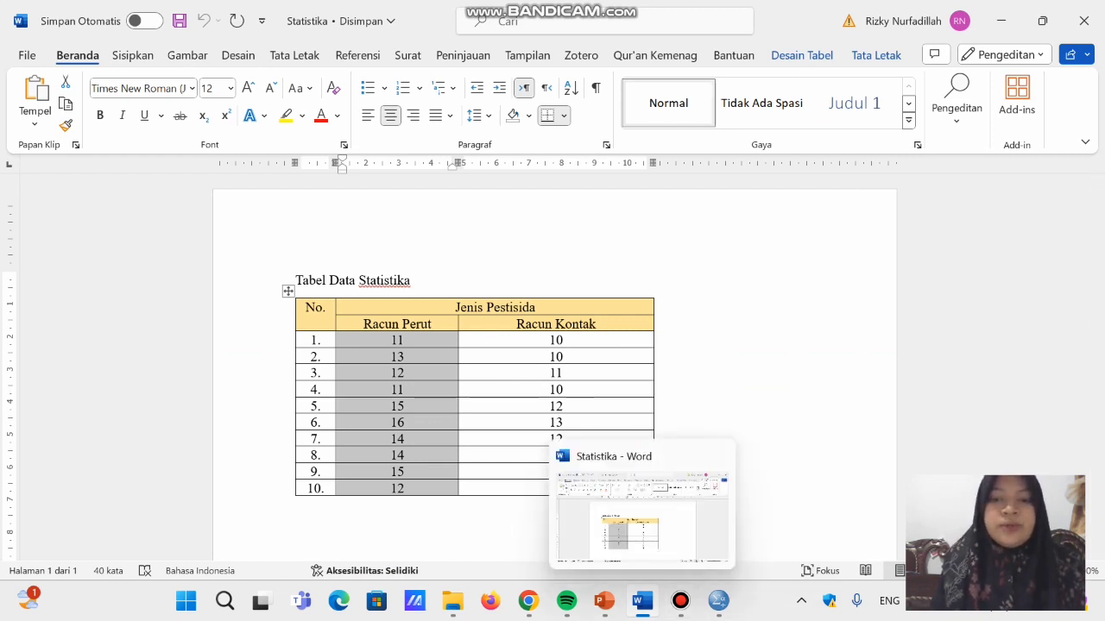
click(719, 602)
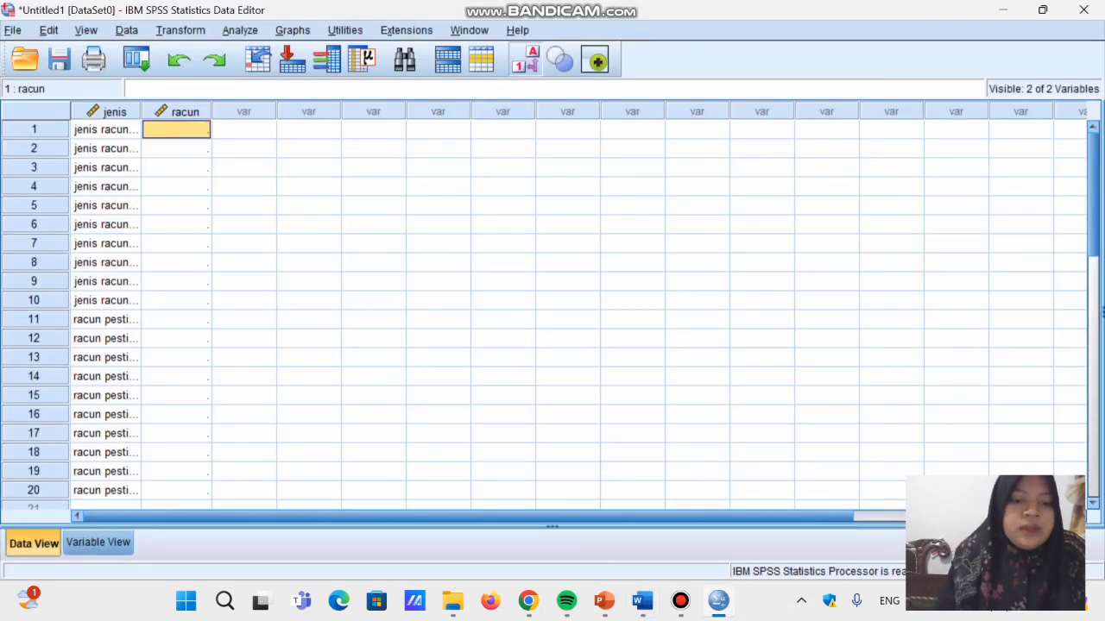
text(11.00 13.00 12.00 11.00 15.00 16.00 14.00 14.00 15.00 12.00)
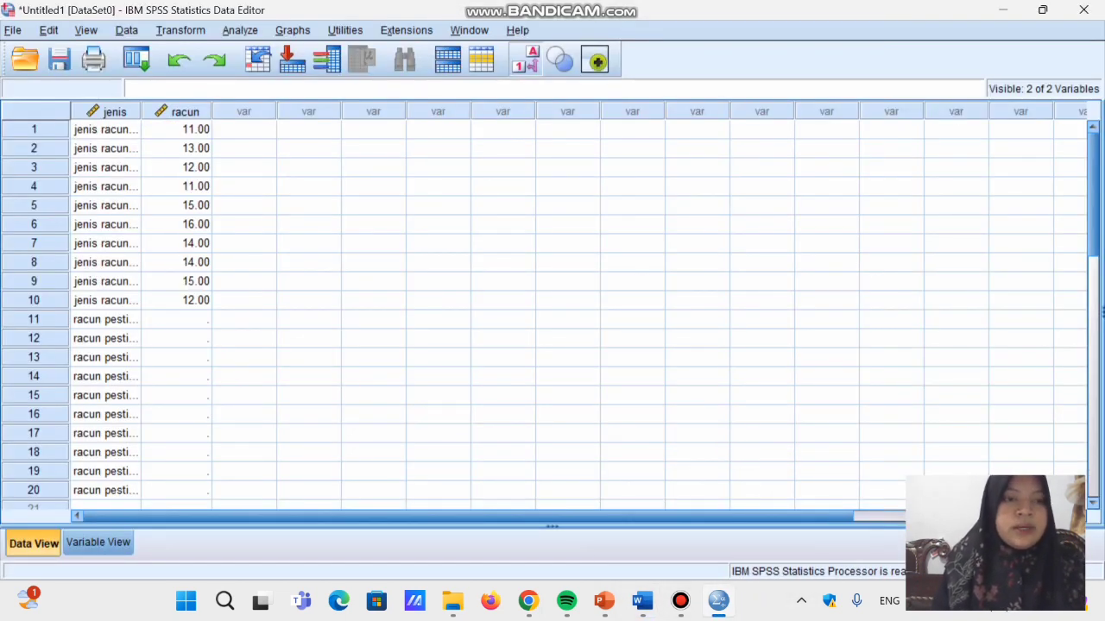
Step: Copy the ten Racun Kontak values from the Word table into racun rows 11 to 20 in SPSS
mouse_move(643, 602)
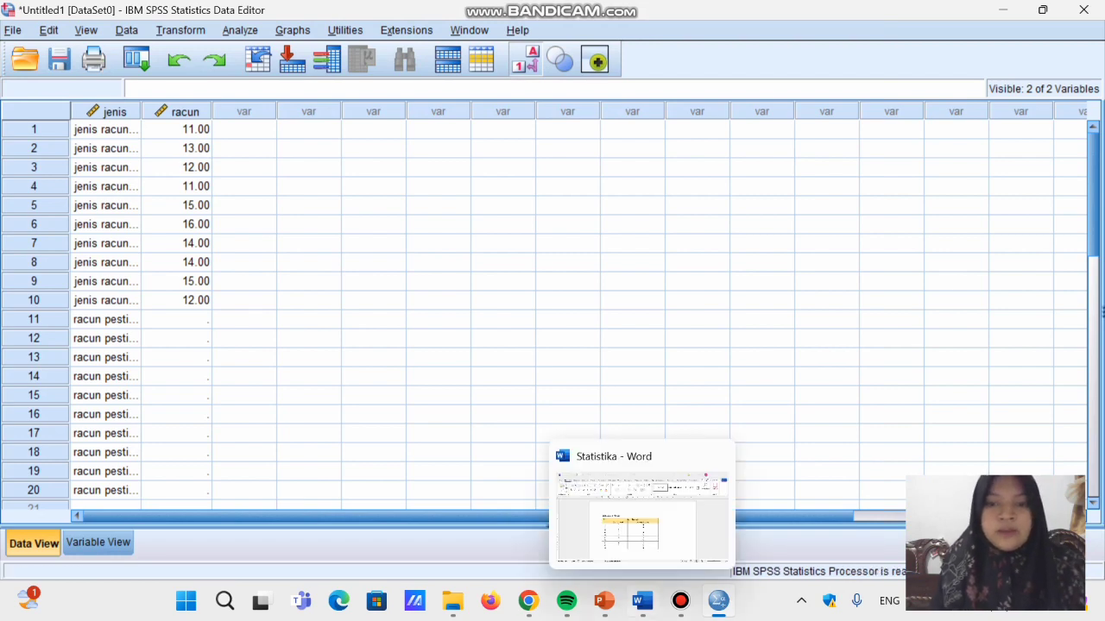
click(638, 509)
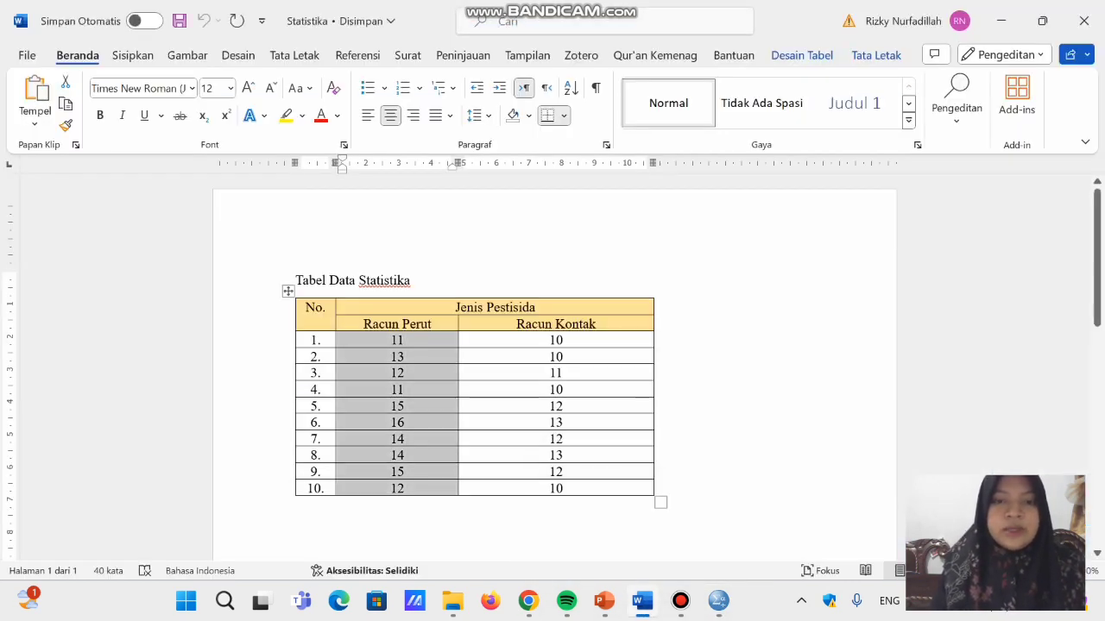
drag(549, 340, 570, 488)
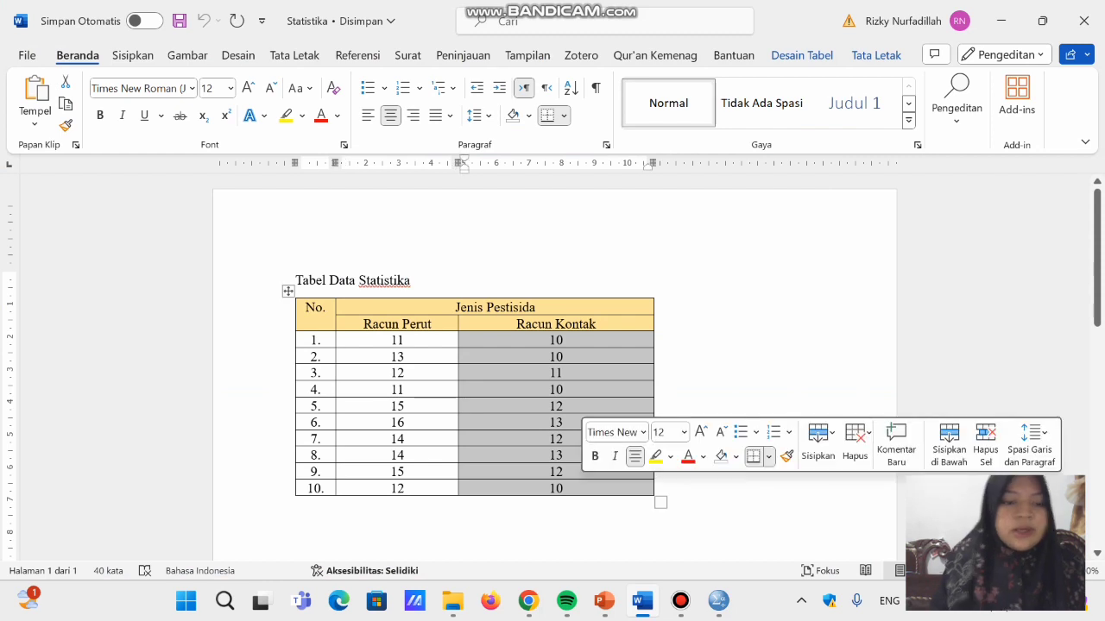
mouse_move(719, 602)
click(716, 513)
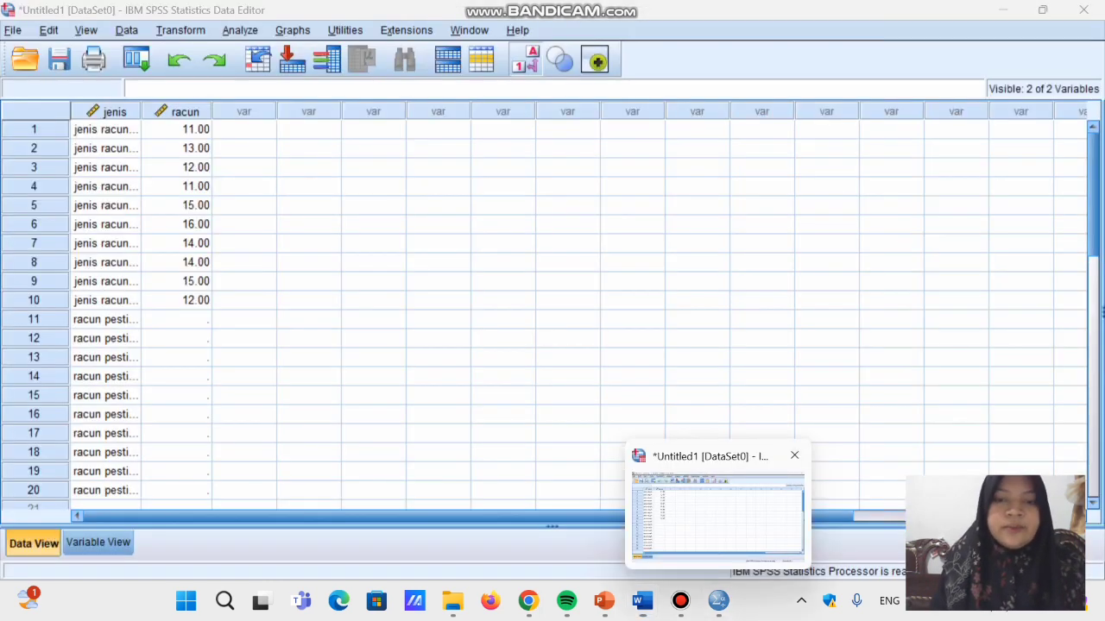
click(176, 319)
text(10.00 10.00 11.00 10.00 12.00 13.00 12.00 13.00 12.00 10.00)
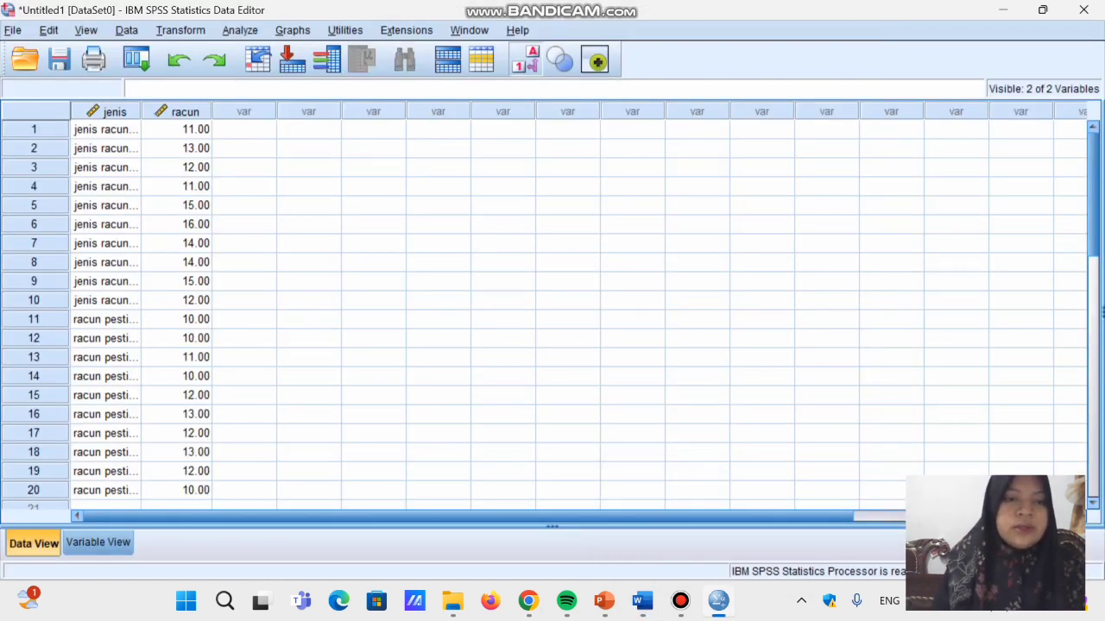
scroll(553, 311, down, 4)
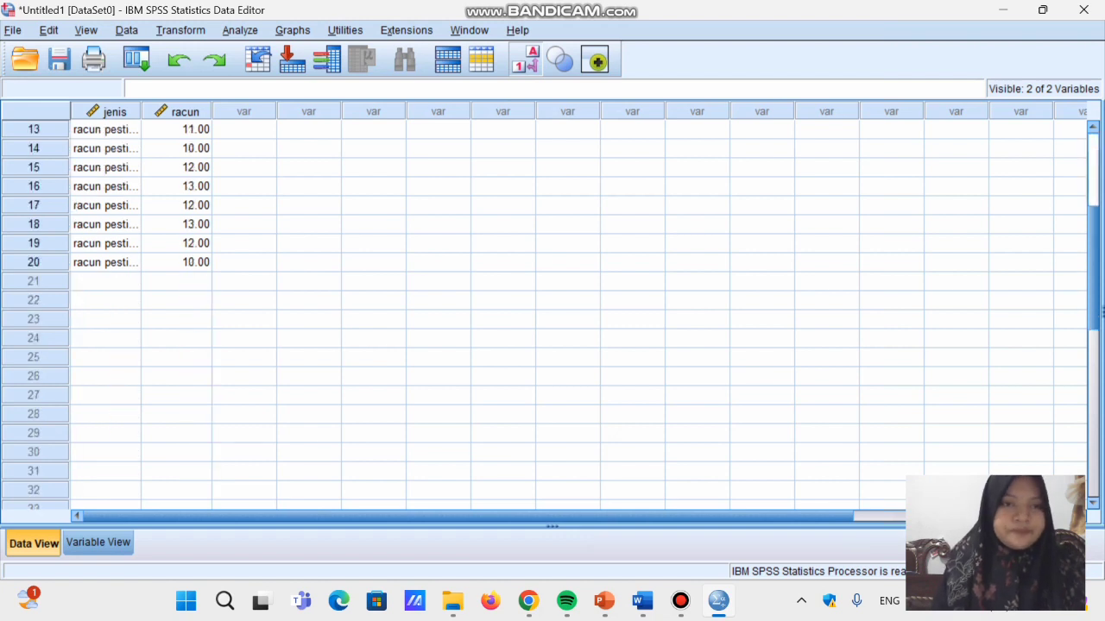
scroll(553, 311, up, 4)
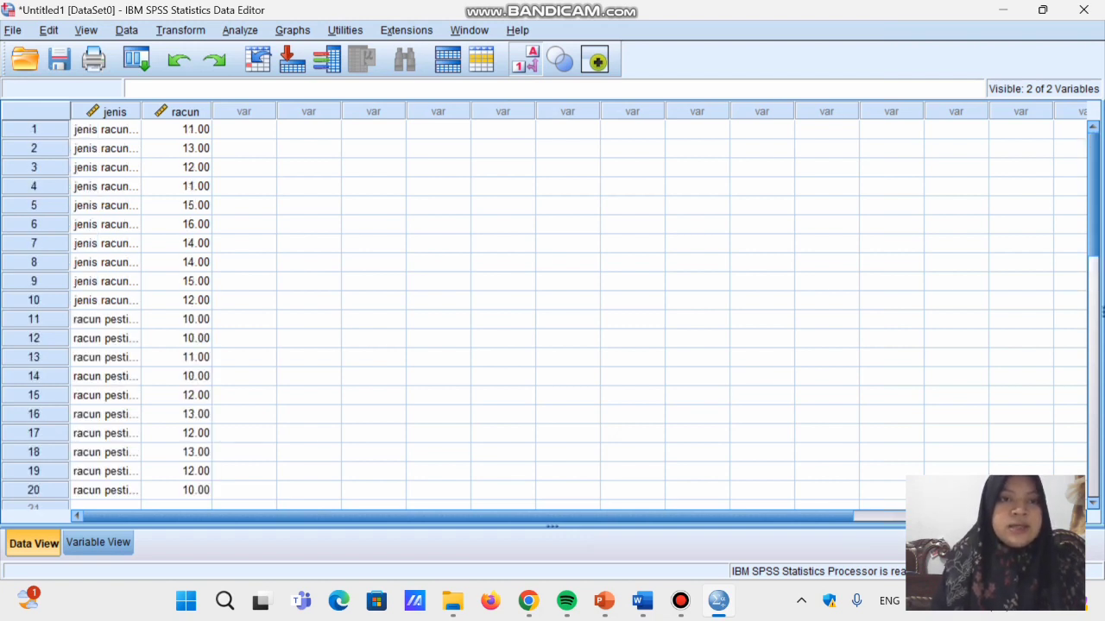
scroll(552, 311, down, 1)
scroll(552, 311, up, 1)
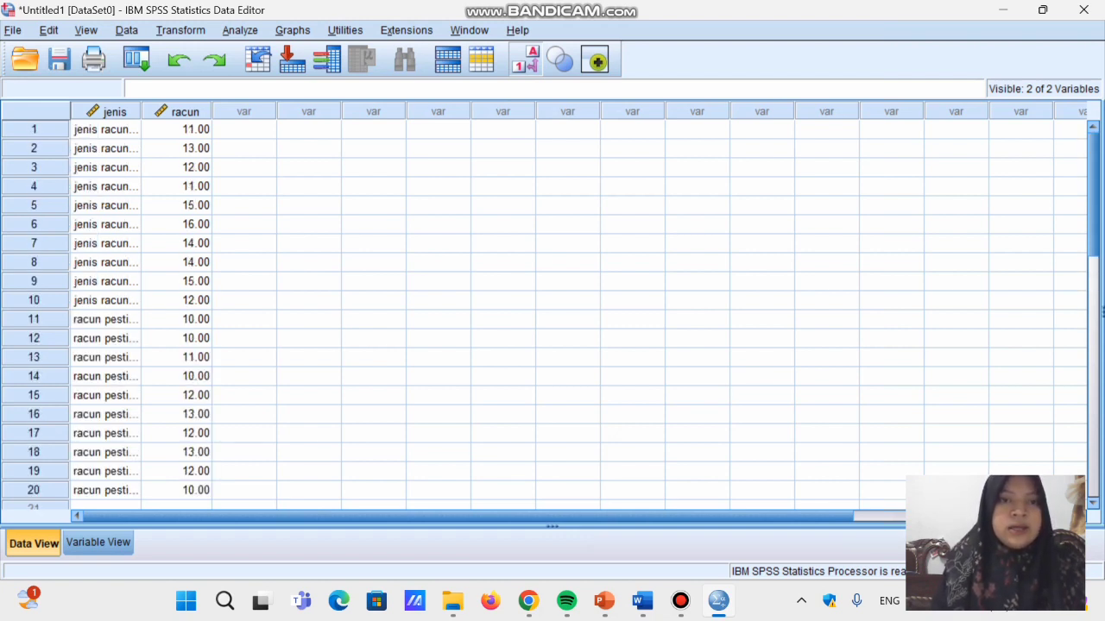
scroll(552, 310, down, 2)
scroll(552, 311, up, 2)
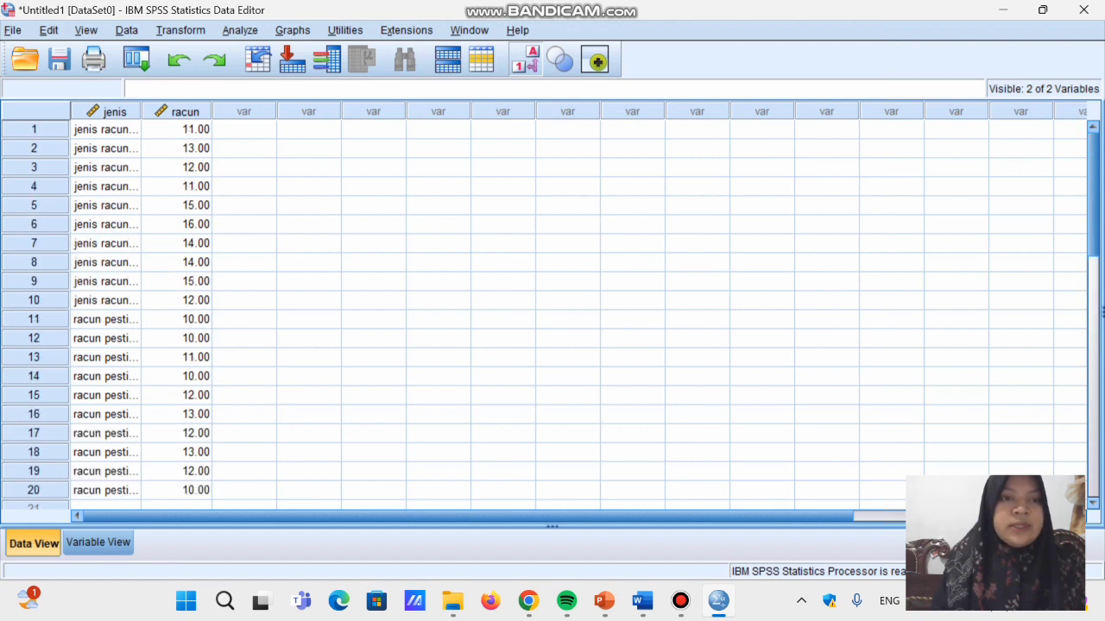
Step: Set up an Independent-Samples T Test with jenis as the grouping variable and racun pestisida as the test variable
click(240, 30)
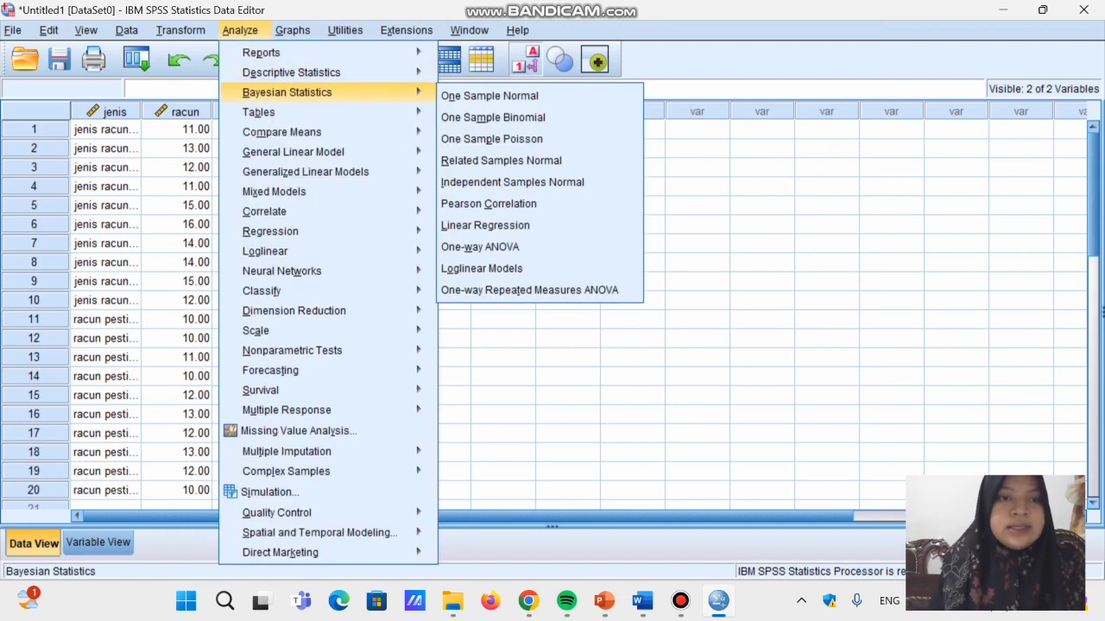
mouse_move(281, 132)
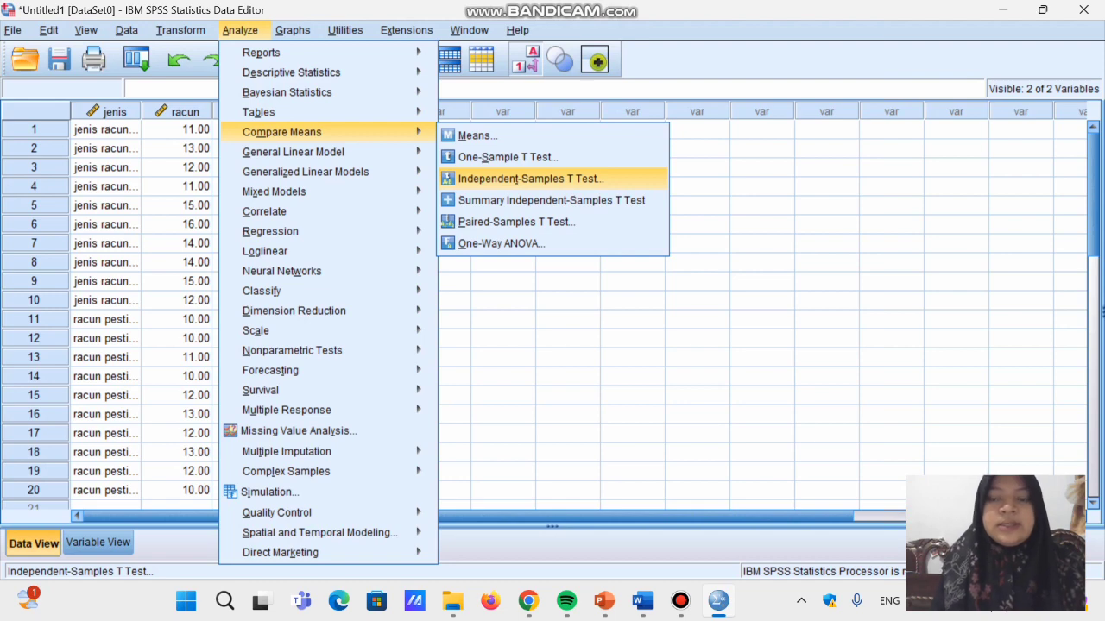
click(531, 179)
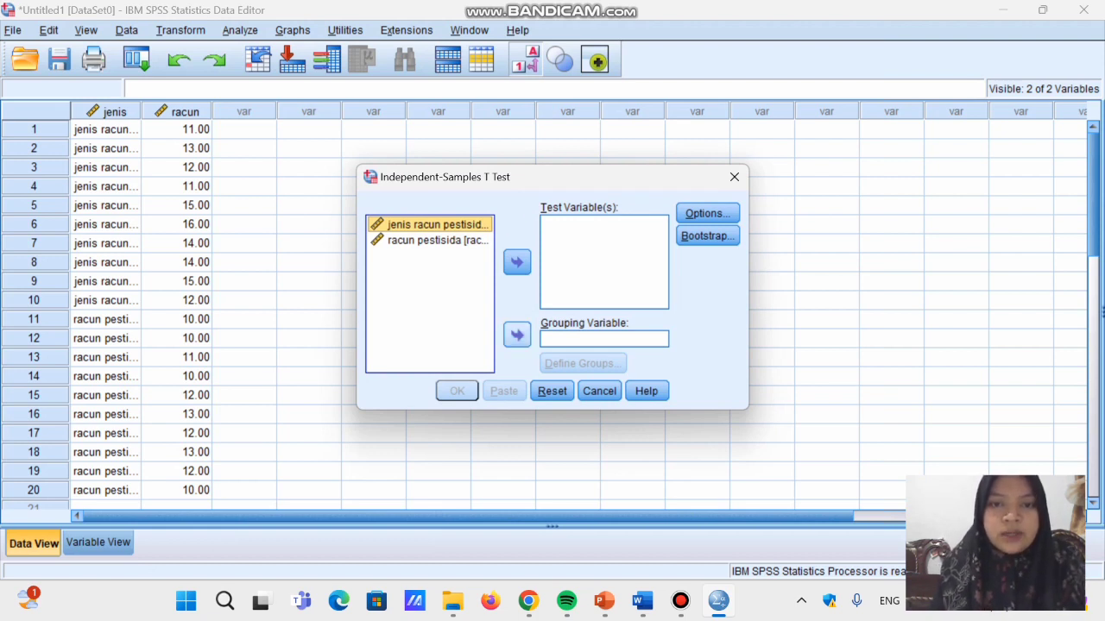
click(517, 335)
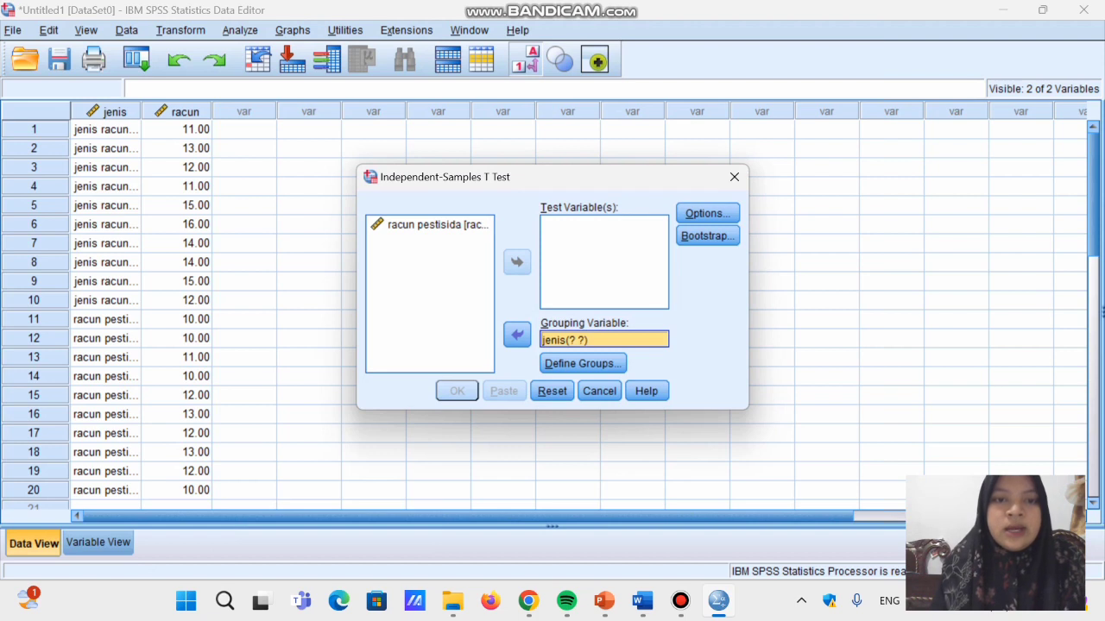
click(436, 225)
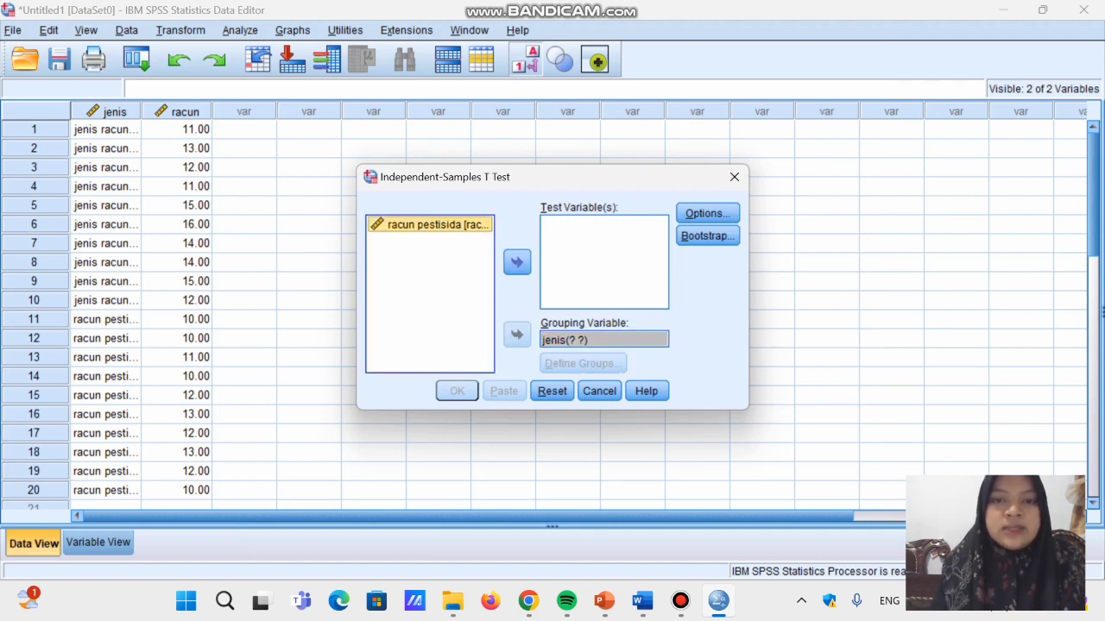
click(517, 262)
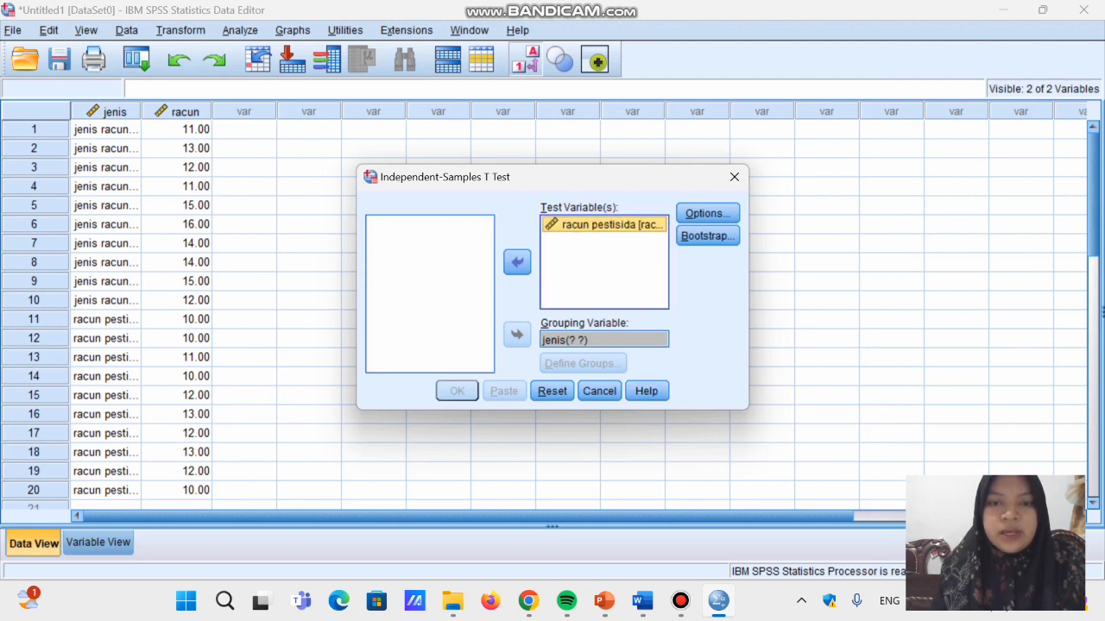
Step: Define the groups of jenis with the specified values 1 and 2, and run the t test
click(604, 340)
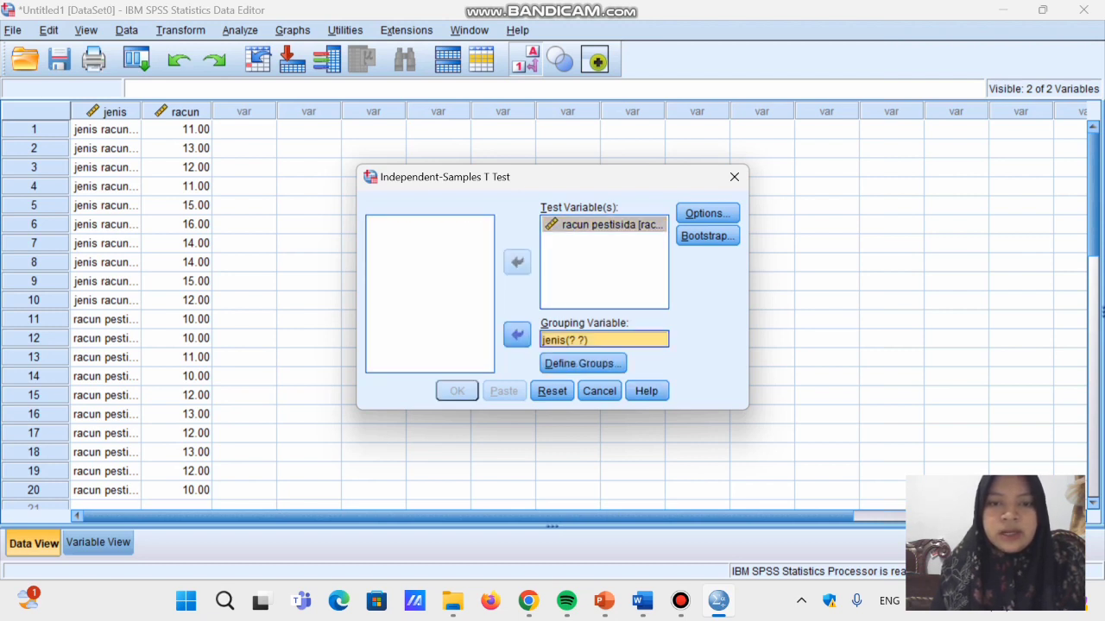
click(583, 364)
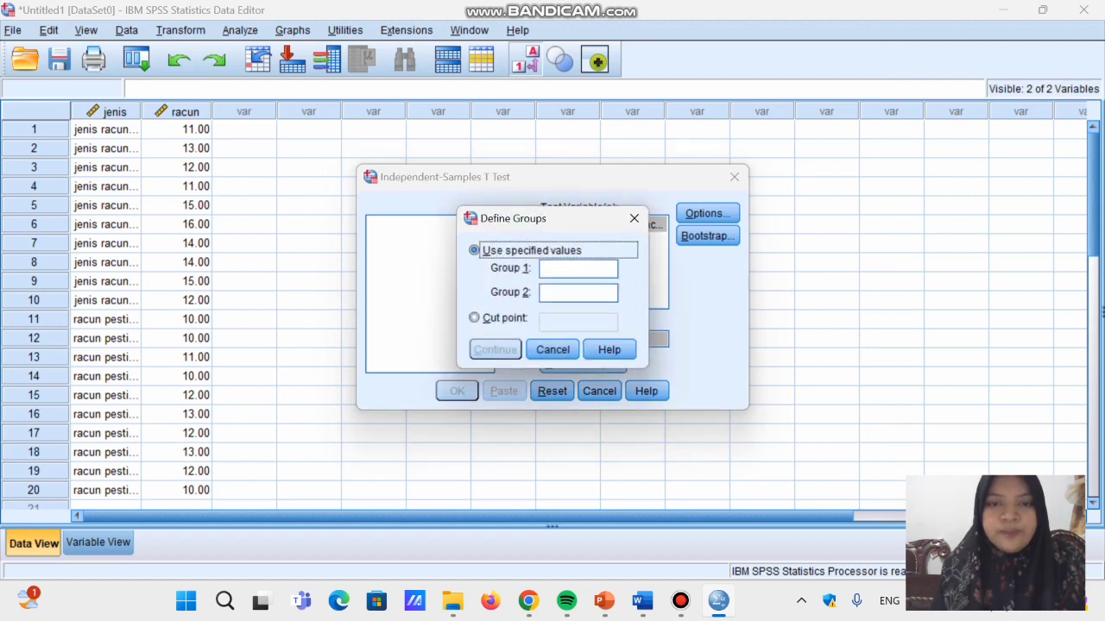
click(577, 269)
text(1)
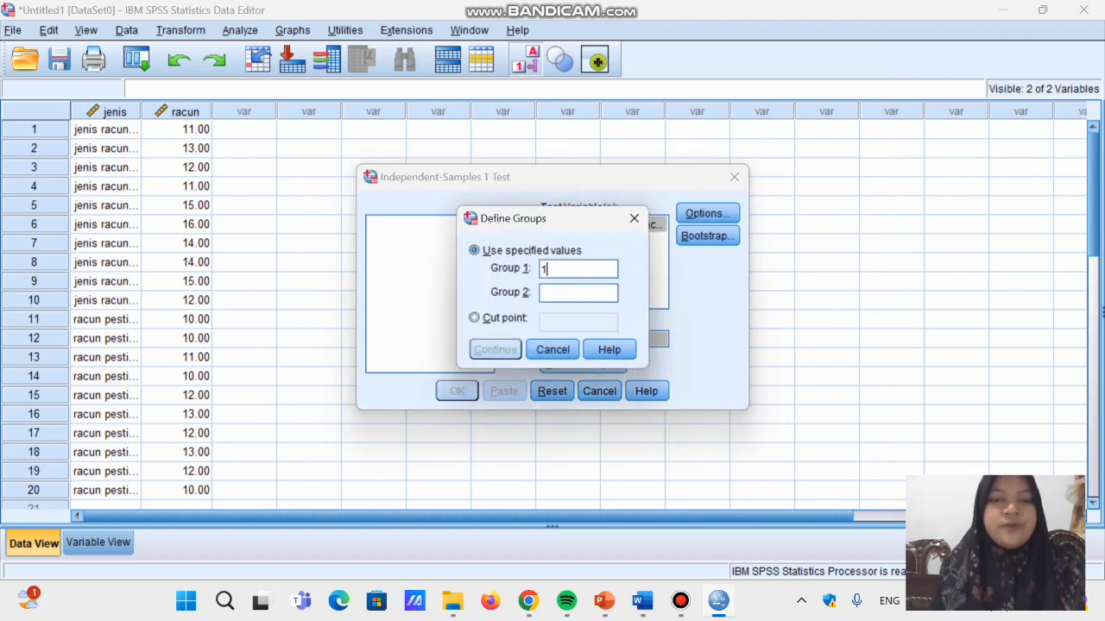
click(577, 293)
text(2)
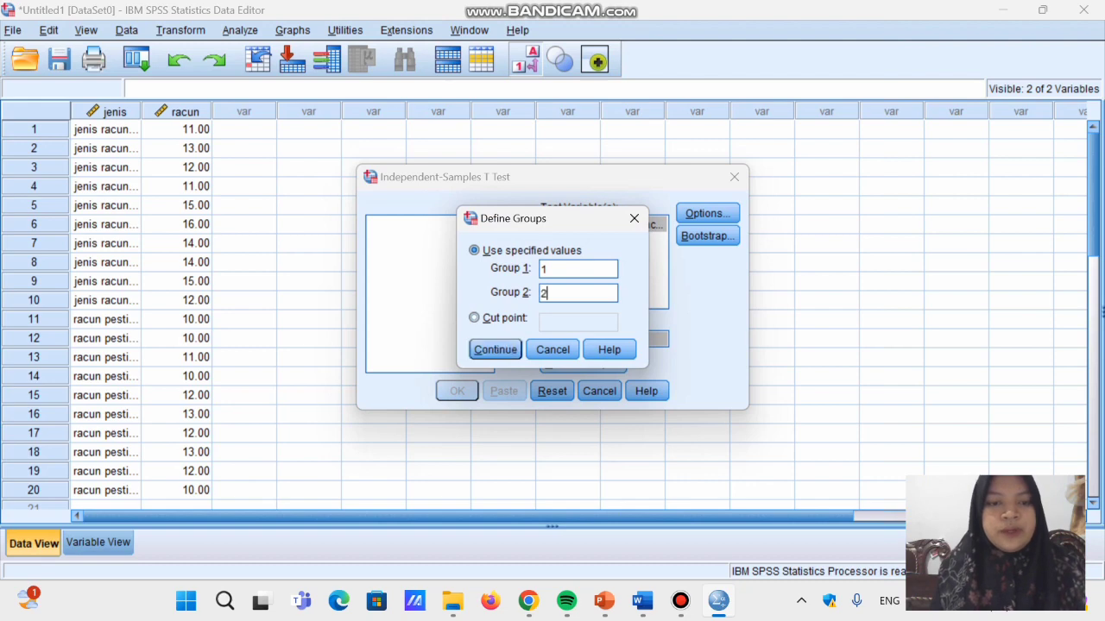
click(494, 350)
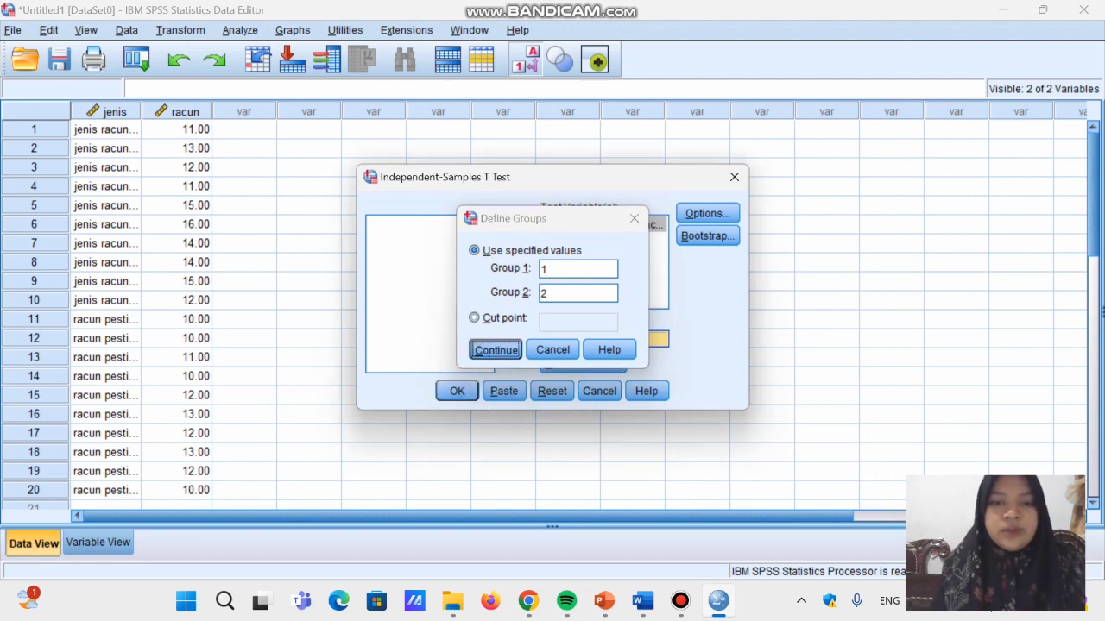
click(456, 391)
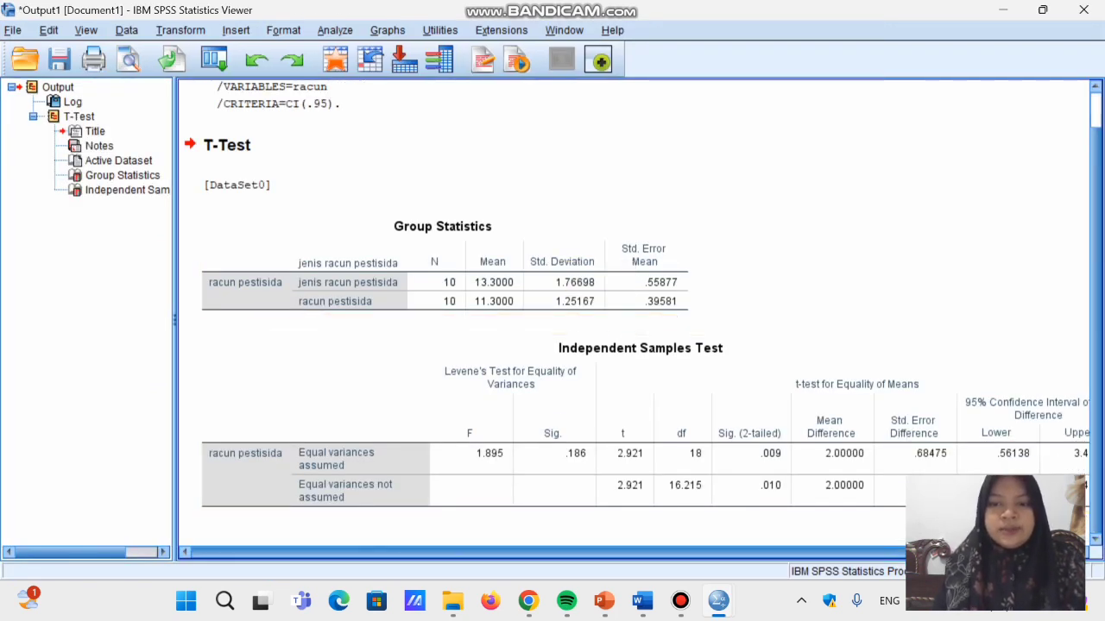
mouse_move(604, 552)
mouse_down()
mouse_move(654, 552)
mouse_move(604, 552)
mouse_up()
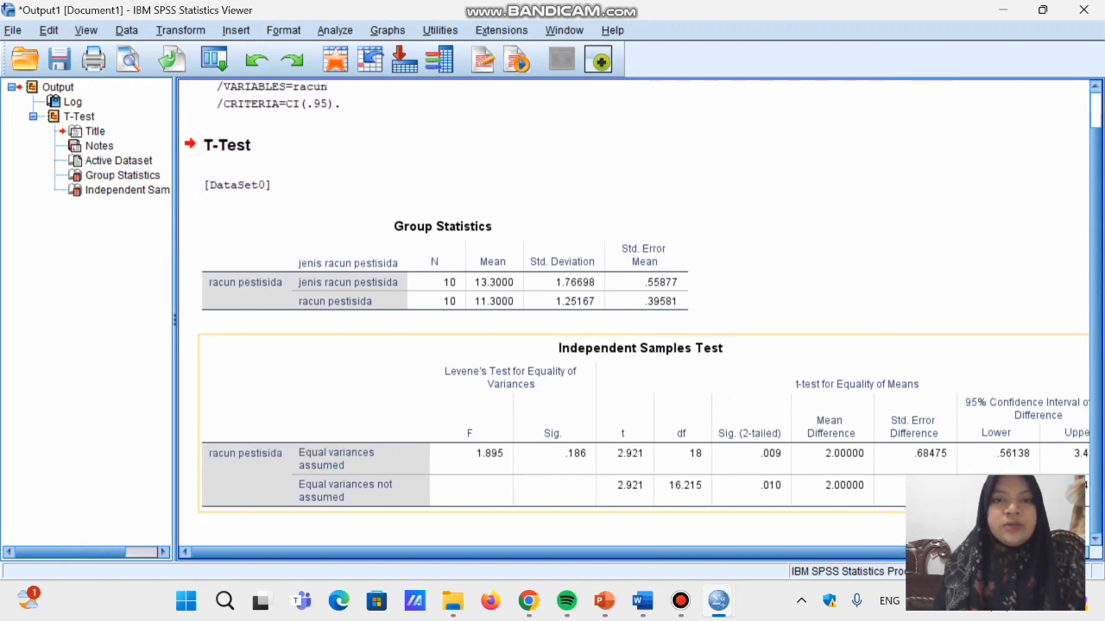
scroll(604, 389, up, 1)
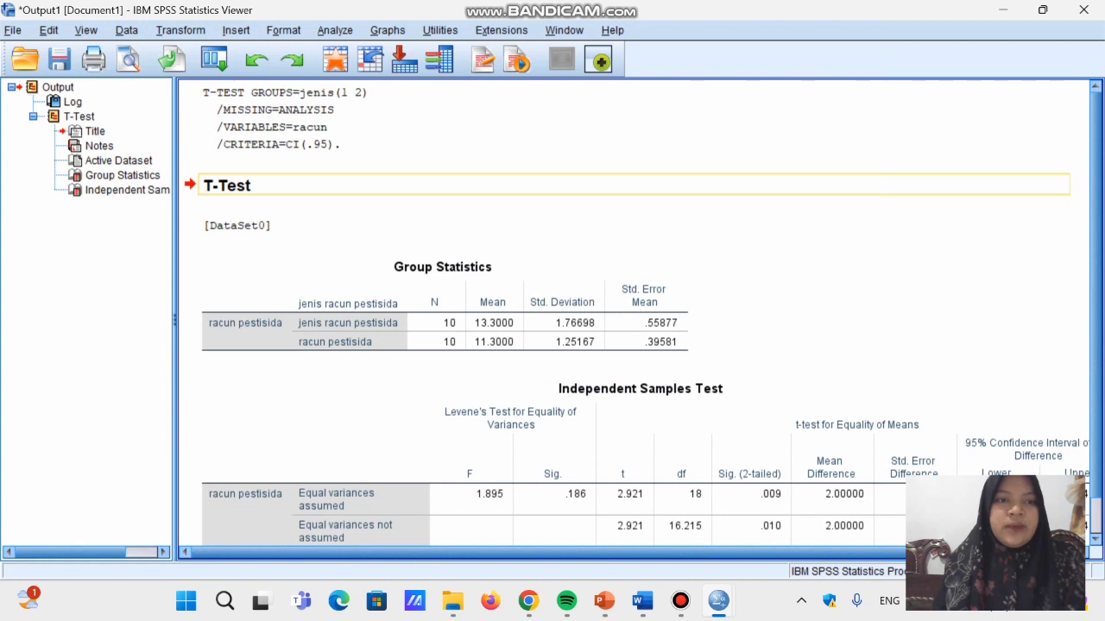